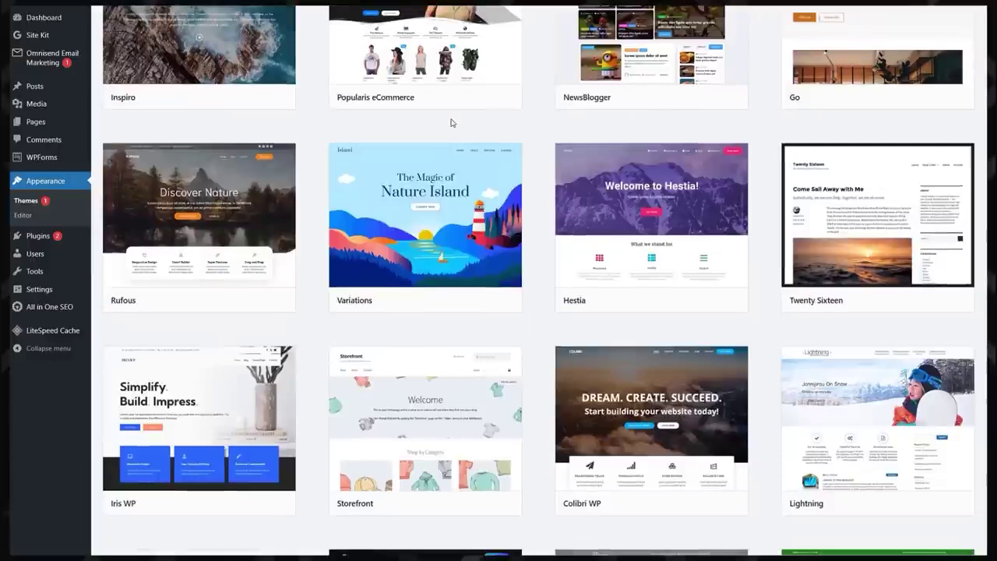
# Set the hosting period to 48 months in the Hostinger cart
pyautogui.scroll(-2, 449, 122)
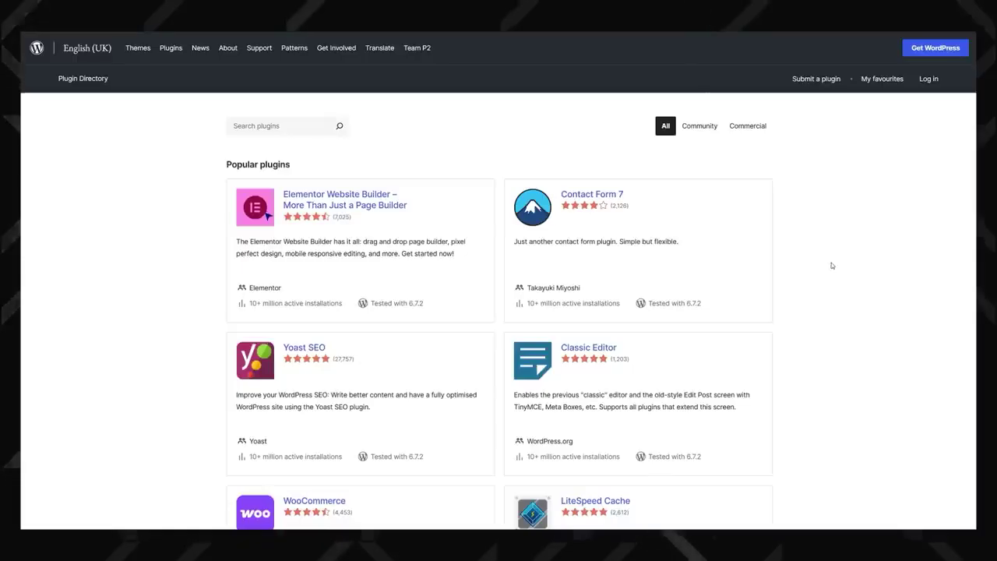
pyautogui.scroll(-1, 831, 266)
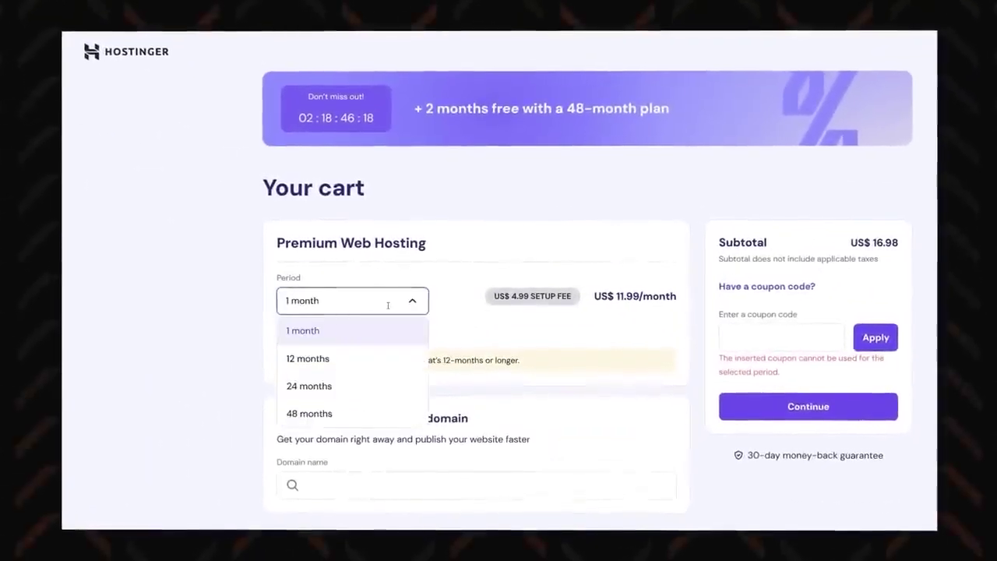
pyautogui.click(325, 414)
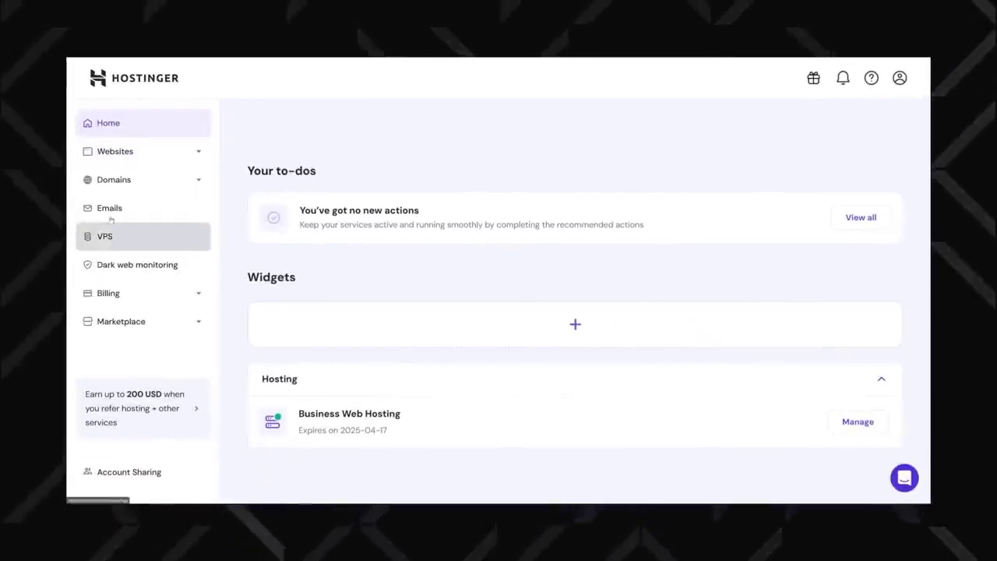
# From the hPanel Websites list, add a new WordPress website
pyautogui.click(107, 159)
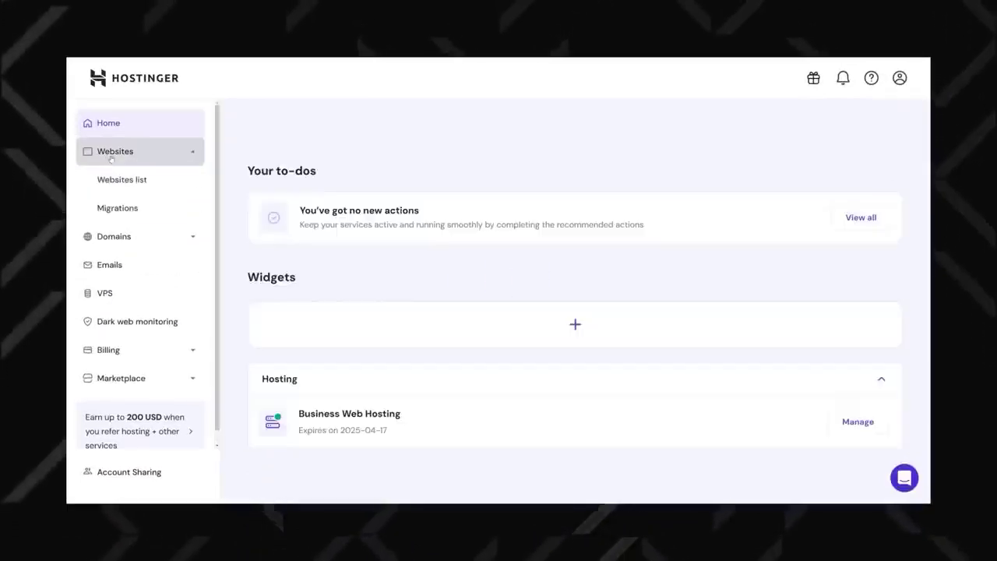
pyautogui.click(129, 182)
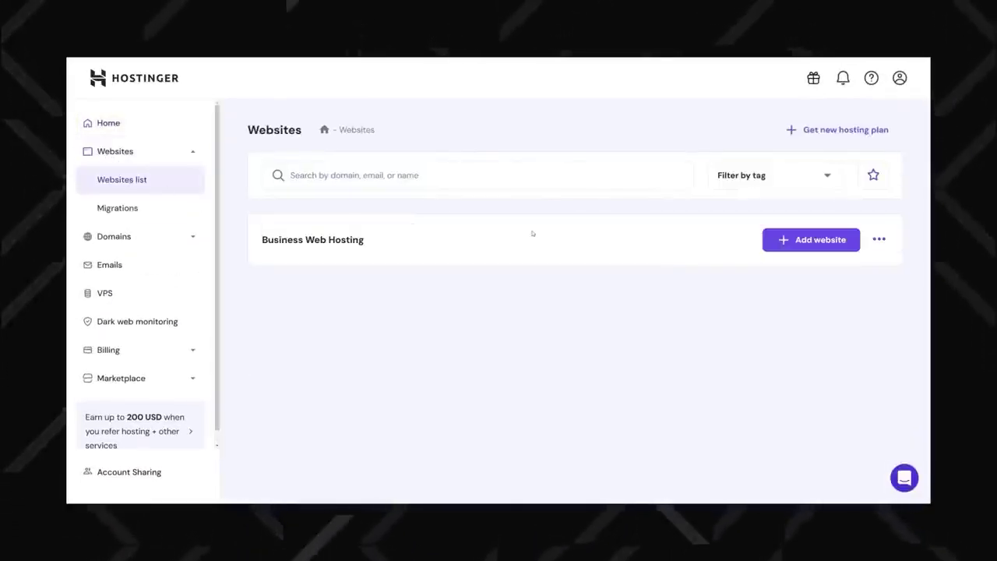
pyautogui.click(814, 245)
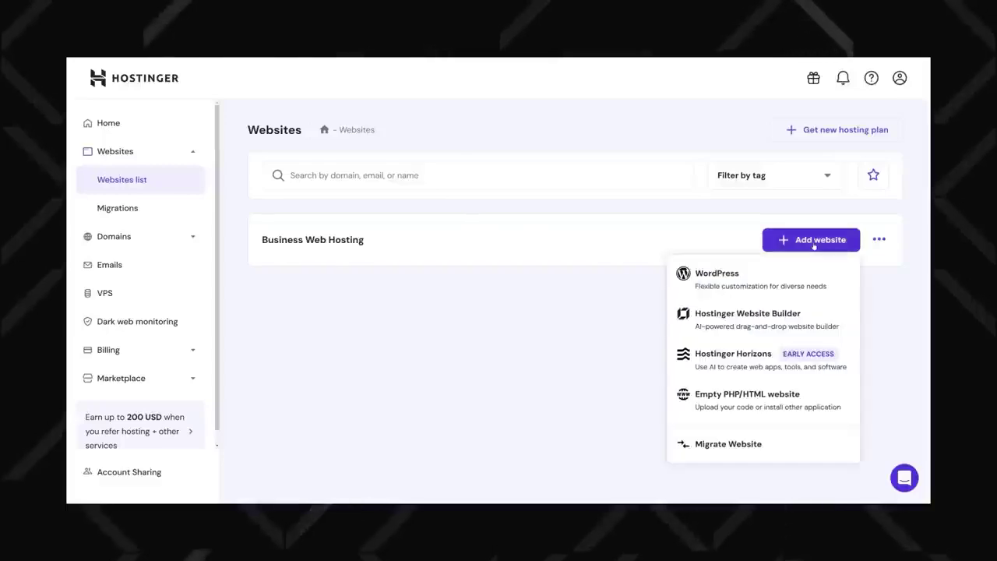
pyautogui.click(766, 281)
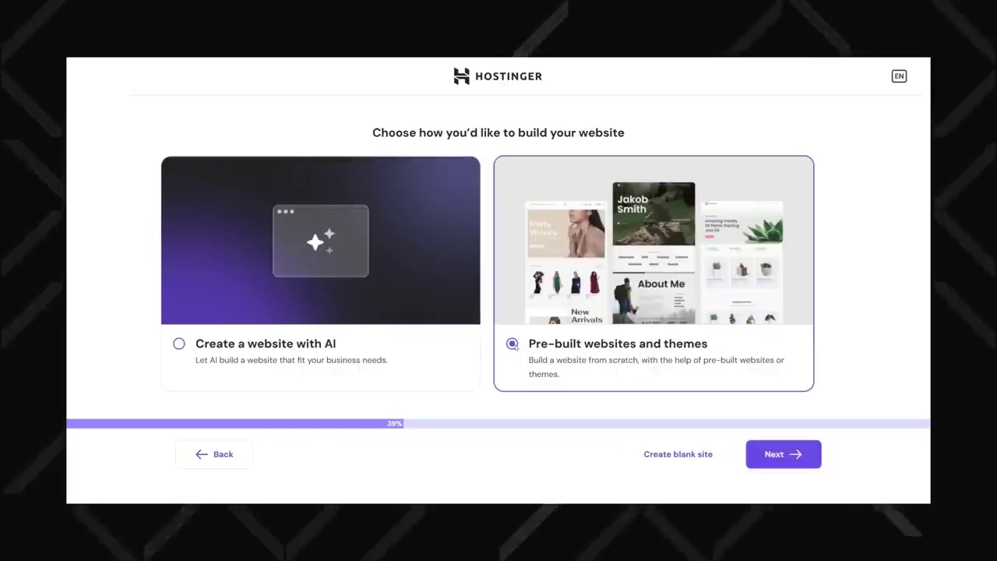
# Choose pre-built websites and themes, then browse the Business, Online Store, Affiliate Marketing and Other templates
pyautogui.click(792, 452)
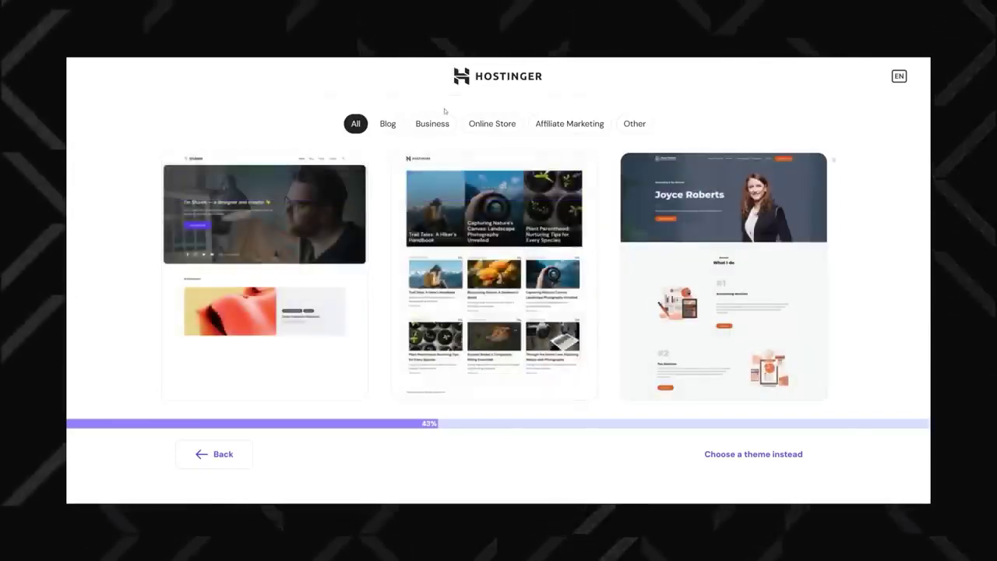
pyautogui.click(426, 124)
pyautogui.click(487, 124)
pyautogui.click(569, 125)
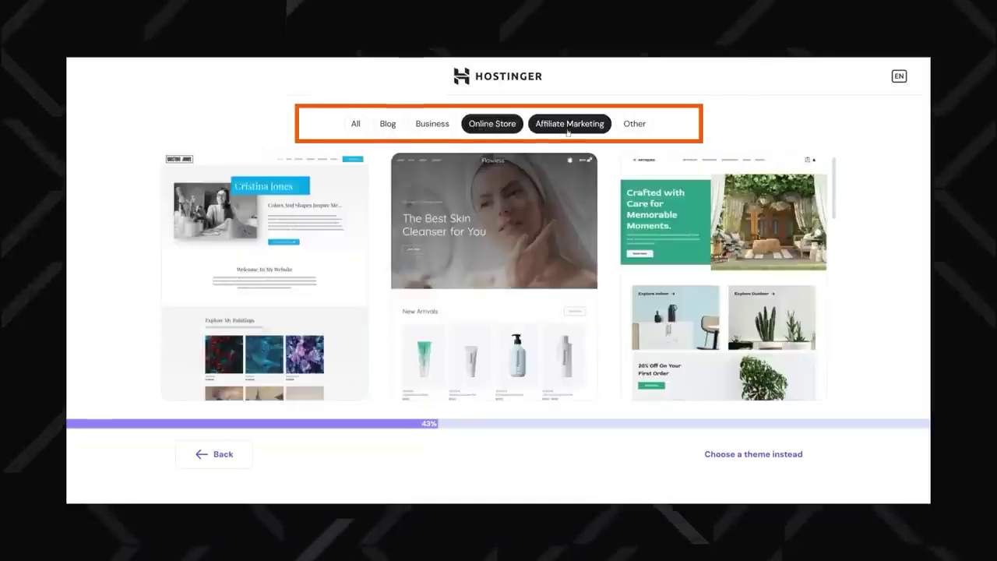
pyautogui.click(628, 126)
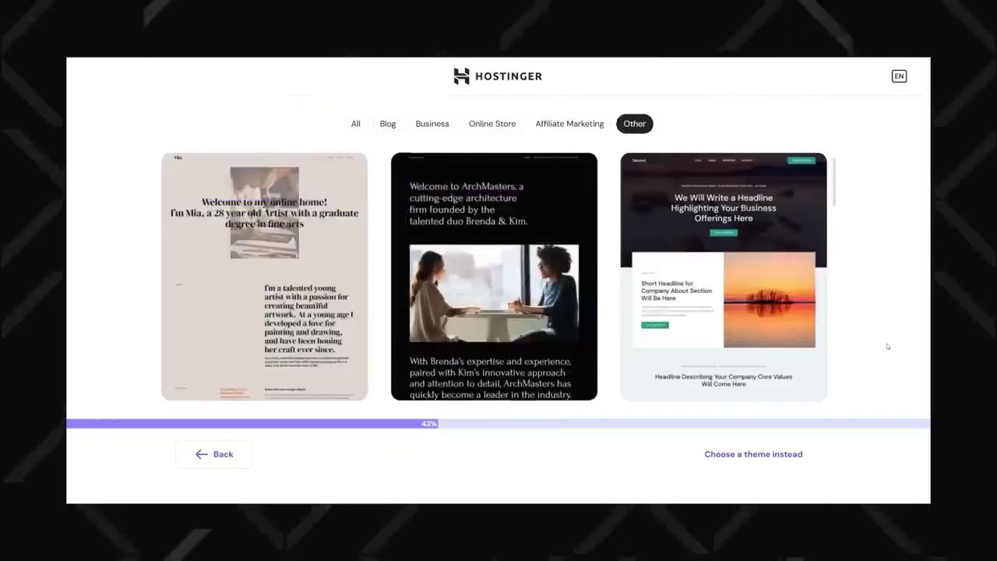
# Pick the Astra theme instead of a template and skip the plugin suggestions
pyautogui.click(753, 454)
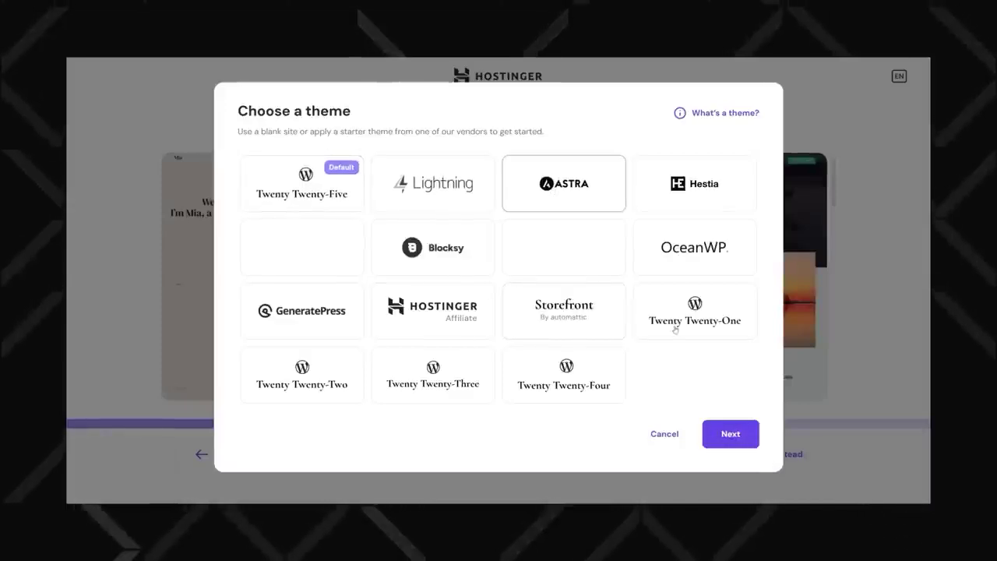
pyautogui.click(733, 444)
pyautogui.click(683, 465)
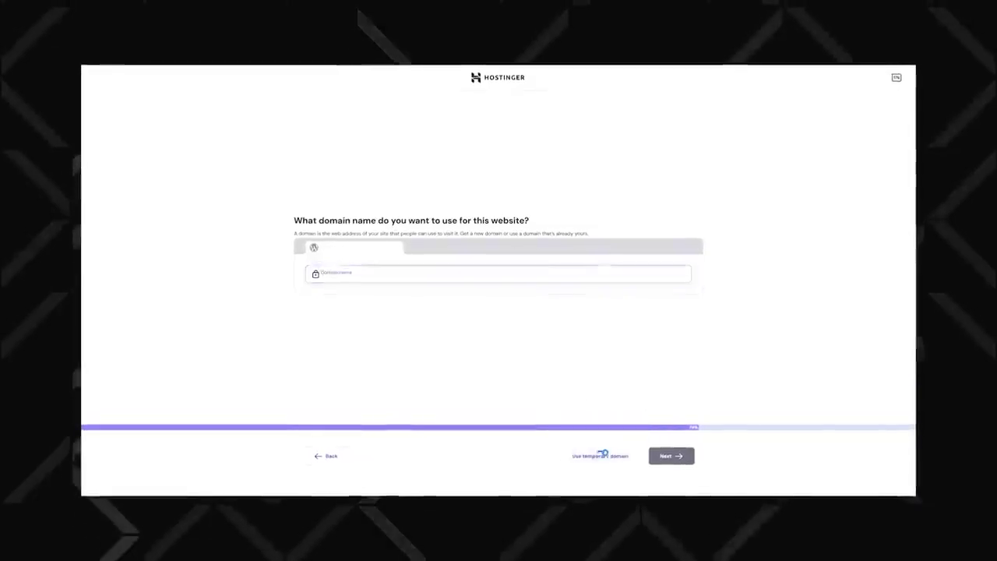
# Build the new site on a temporary hostingersite.com domain
pyautogui.click(602, 455)
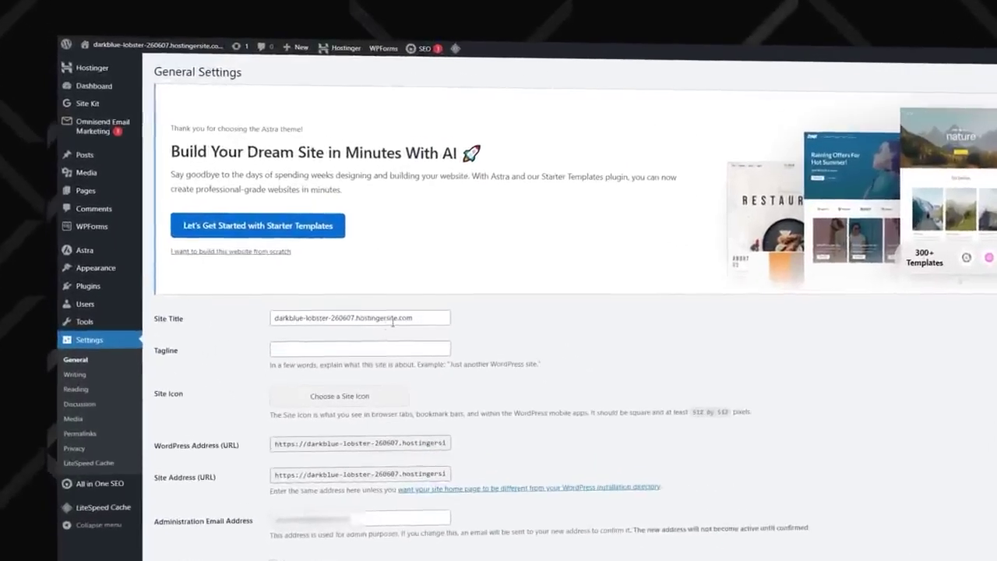
# Apply and save a dark colour palette in the site Styles, then open the Header template part
pyautogui.click(317, 257)
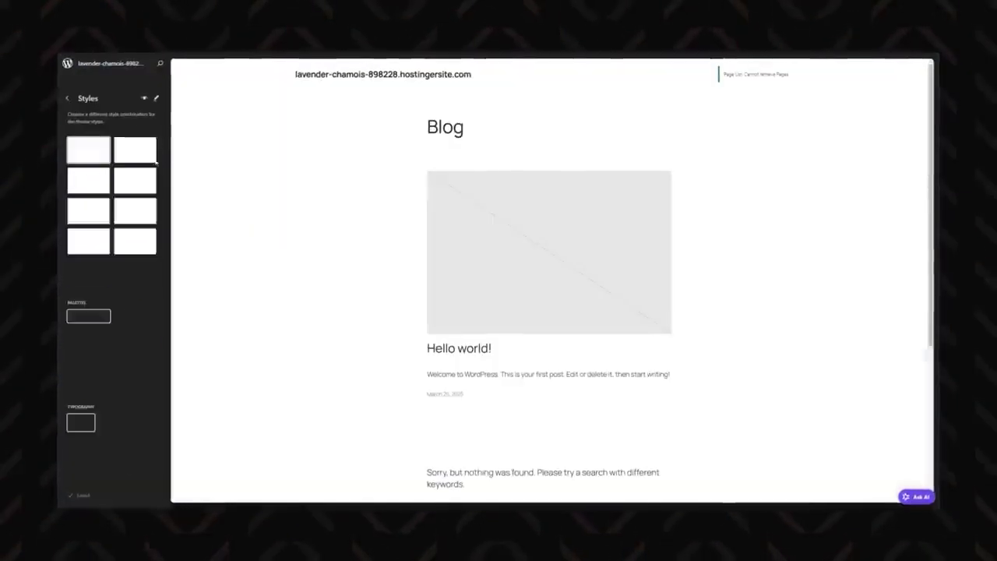
pyautogui.click(132, 316)
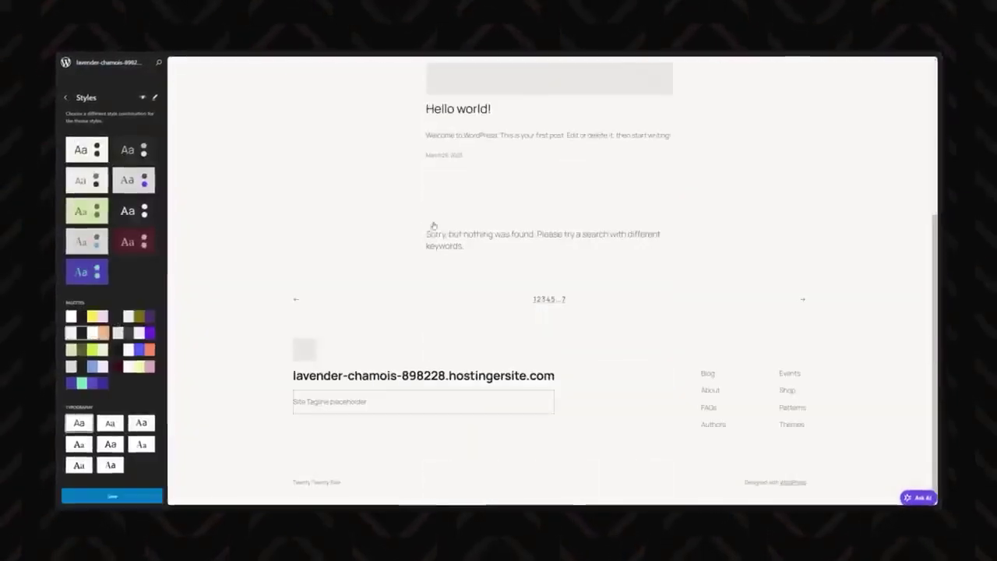
pyautogui.click(110, 497)
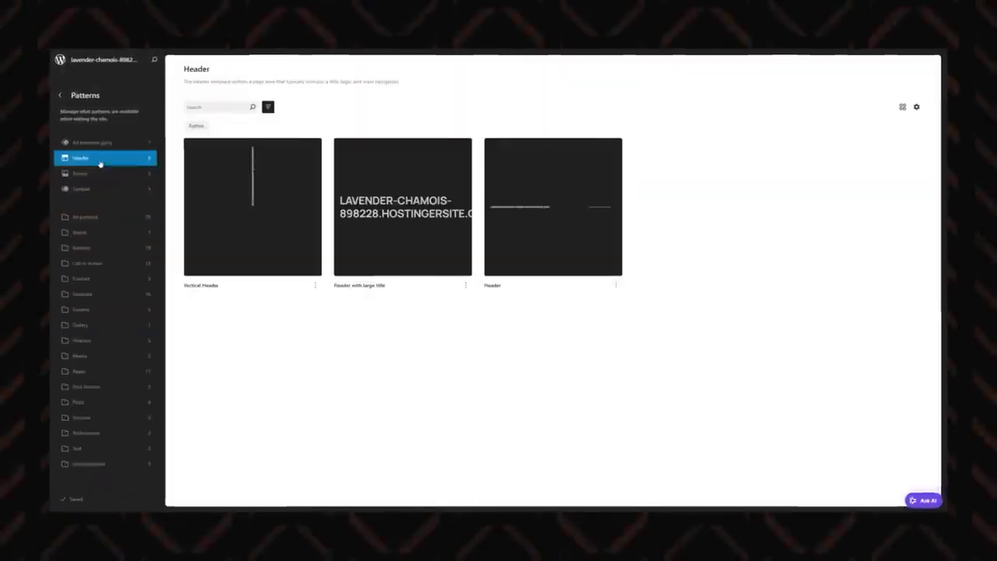
pyautogui.click(566, 190)
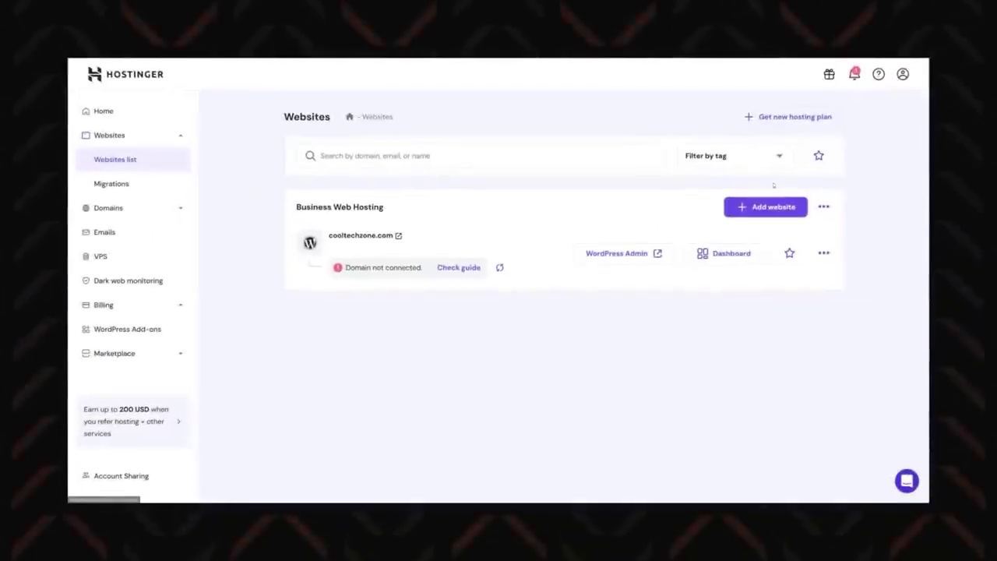
# Start another WordPress website and confirm its admin login details
pyautogui.click(757, 208)
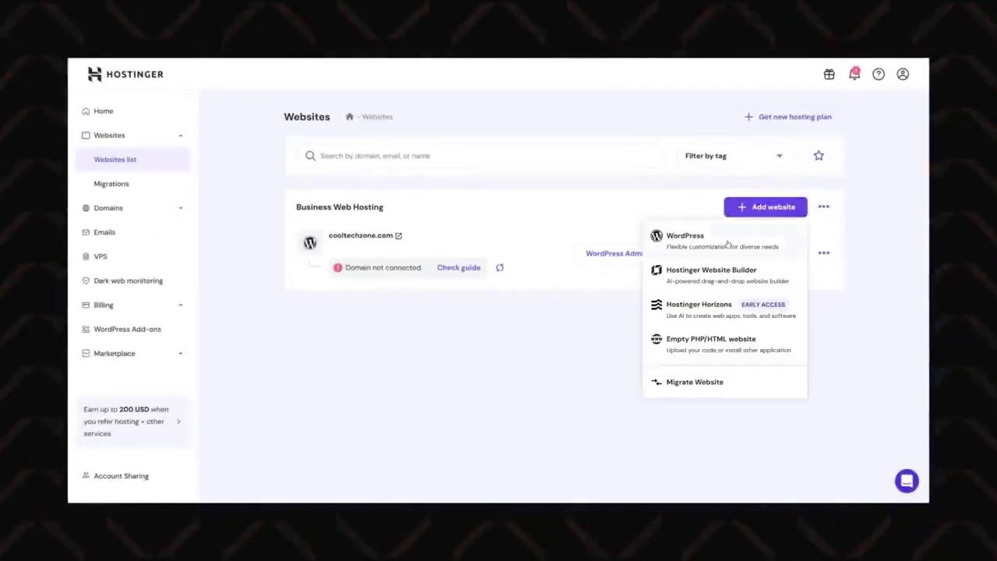
pyautogui.click(727, 244)
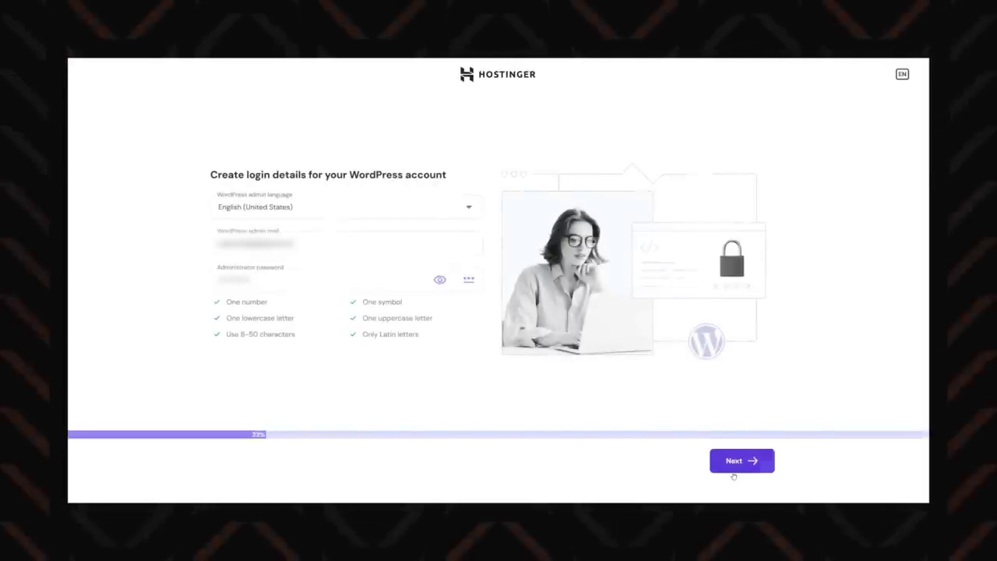
pyautogui.click(735, 466)
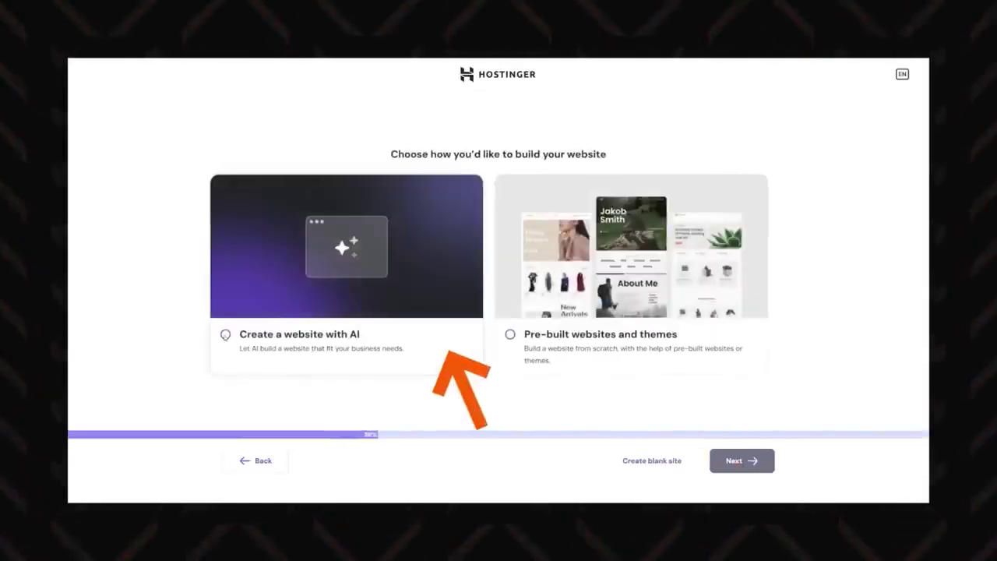
# Have AI build a Blog site on a temporary domain from the entered description
pyautogui.click(299, 335)
pyautogui.click(736, 461)
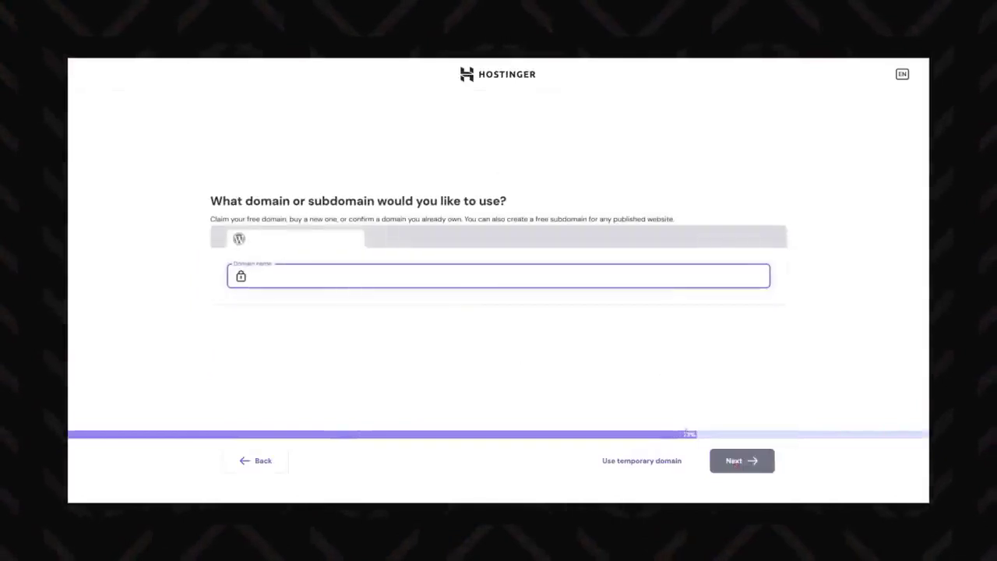
pyautogui.click(641, 460)
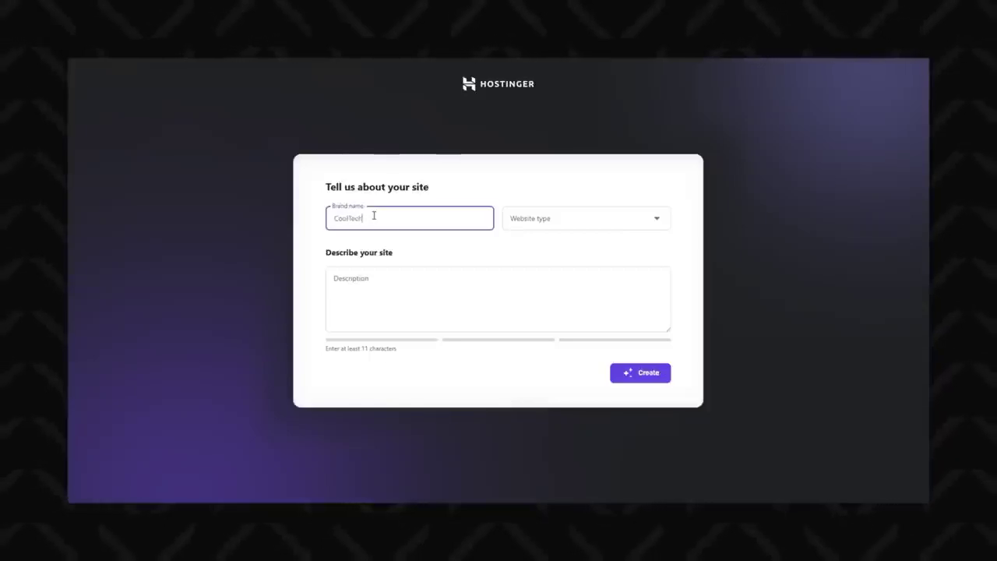
pyautogui.click(584, 221)
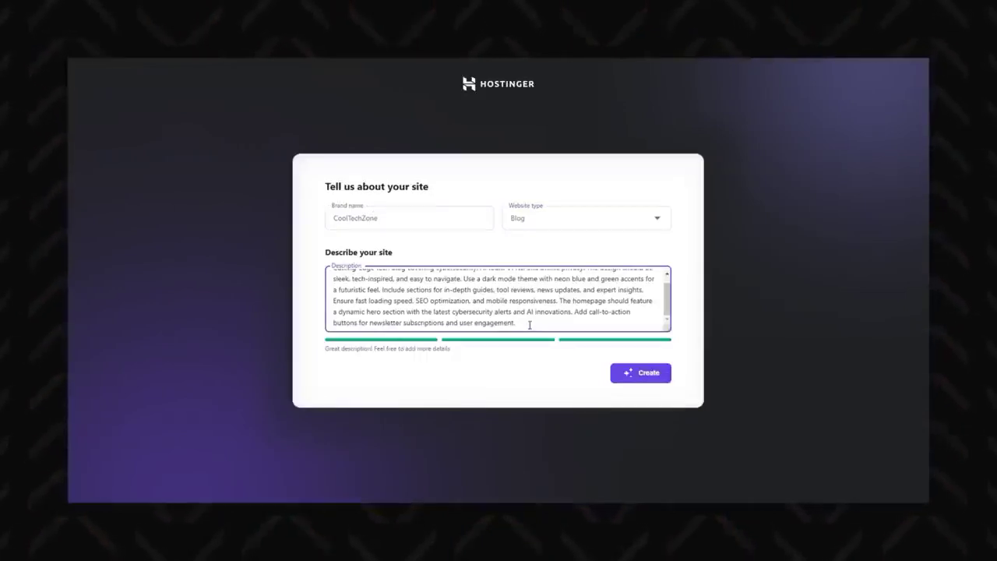
pyautogui.click(640, 374)
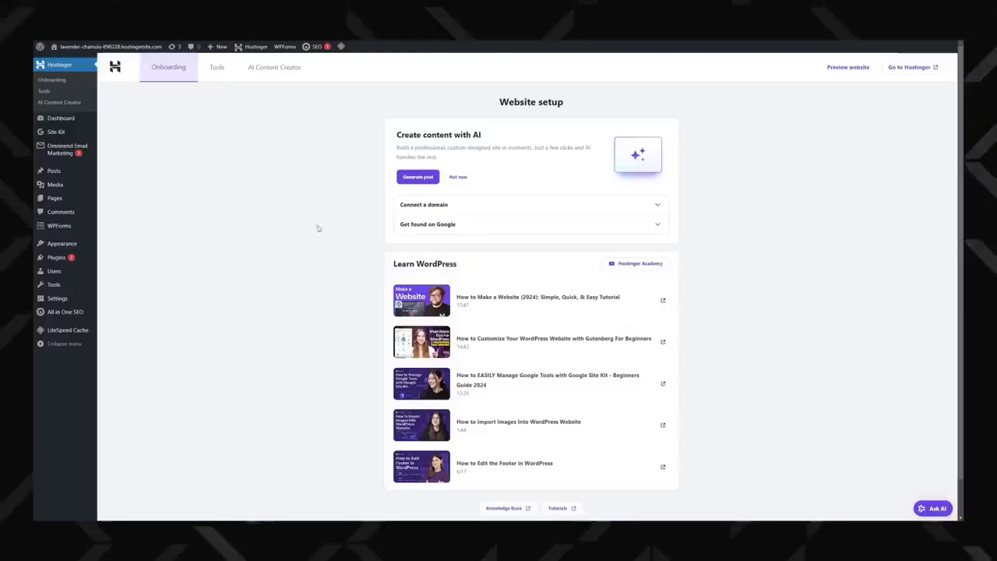
# Install the Twenty Sixteen theme from the Add Themes gallery
pyautogui.moveTo(70, 244)
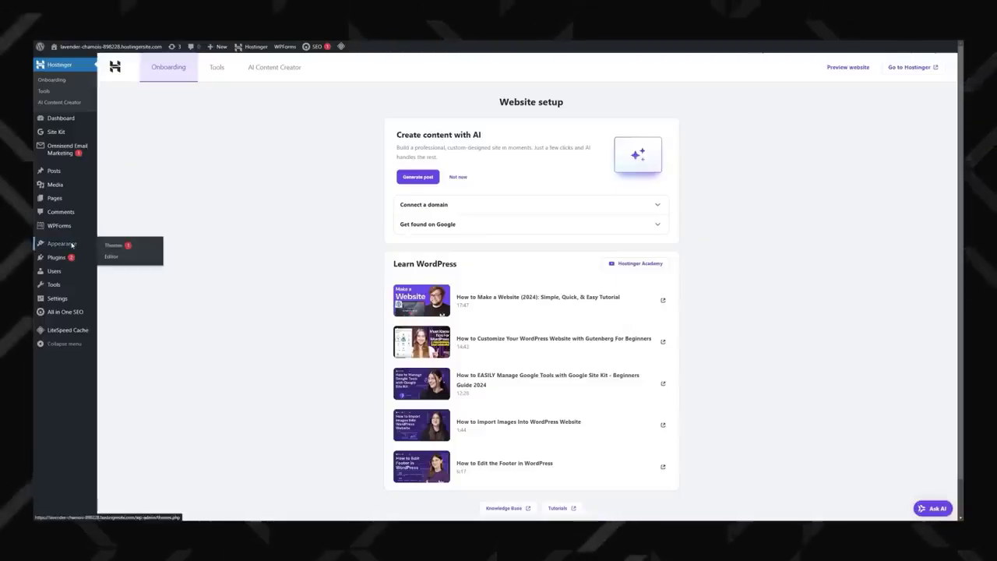
pyautogui.click(117, 245)
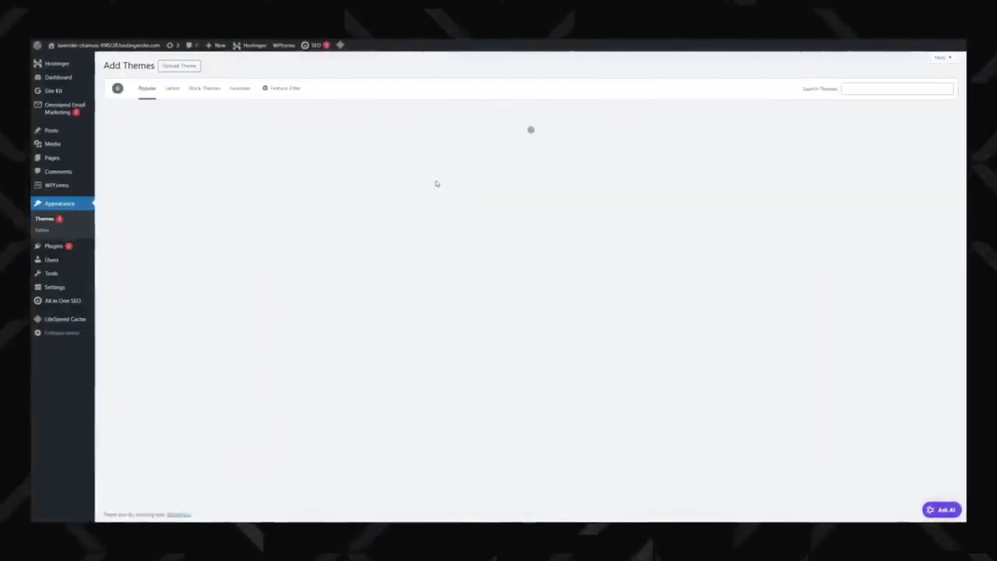
pyautogui.scroll(-4, 436, 183)
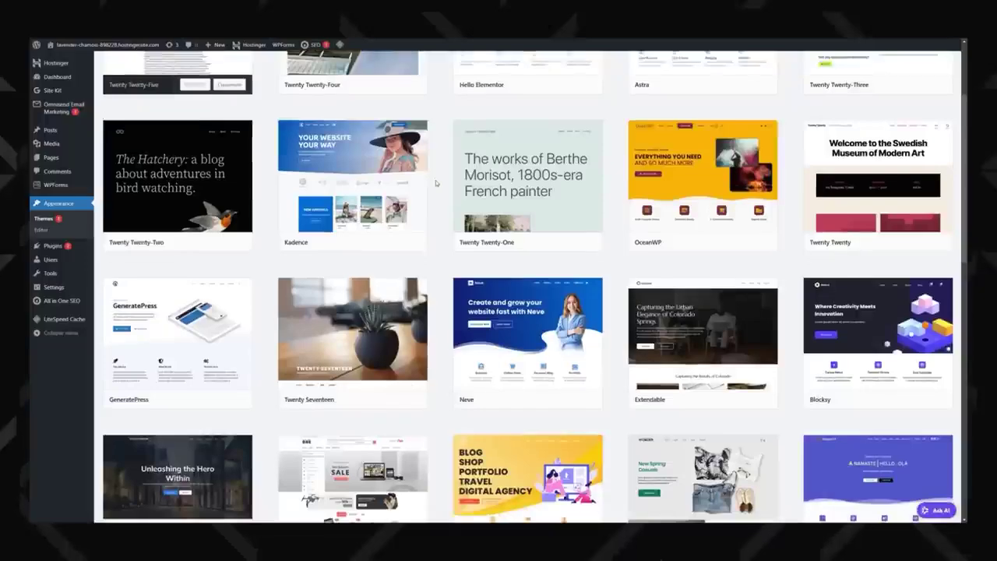
pyautogui.scroll(-6, 436, 183)
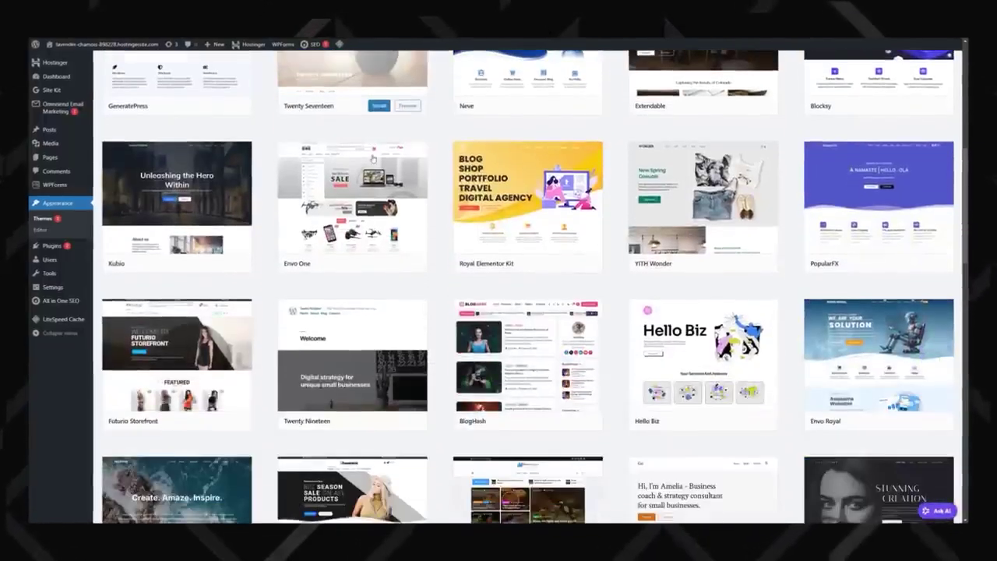
pyautogui.scroll(-4, 372, 158)
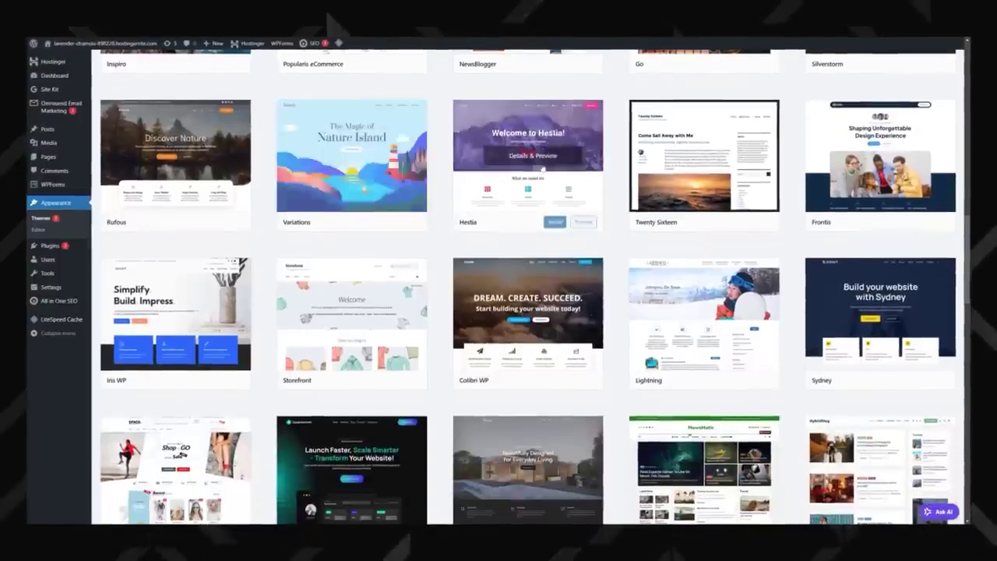
pyautogui.click(731, 222)
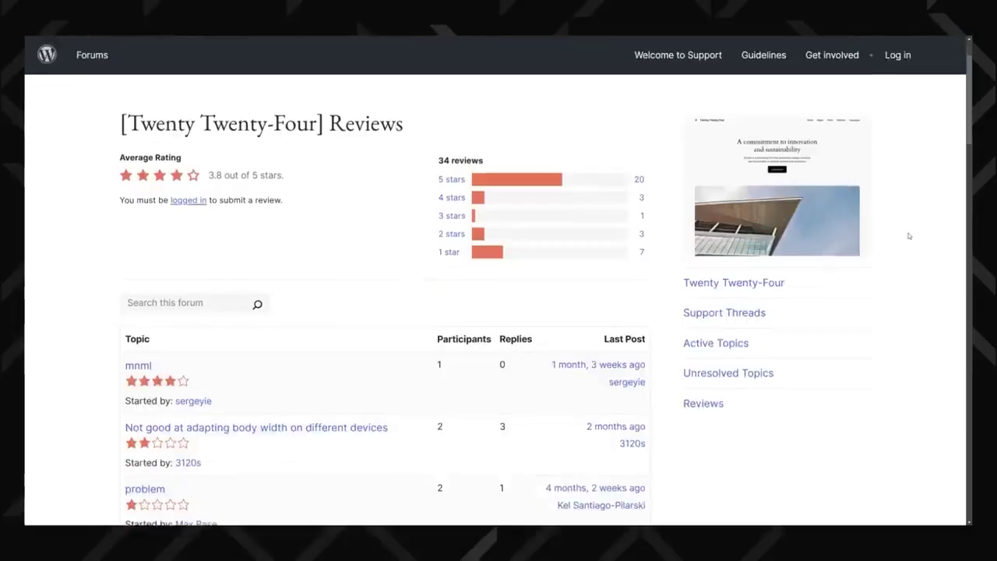
# Scroll through the Twenty Twenty-Four theme's reviews on WordPress.org
pyautogui.scroll(-2, 909, 235)
pyautogui.scroll(-2, 909, 235)
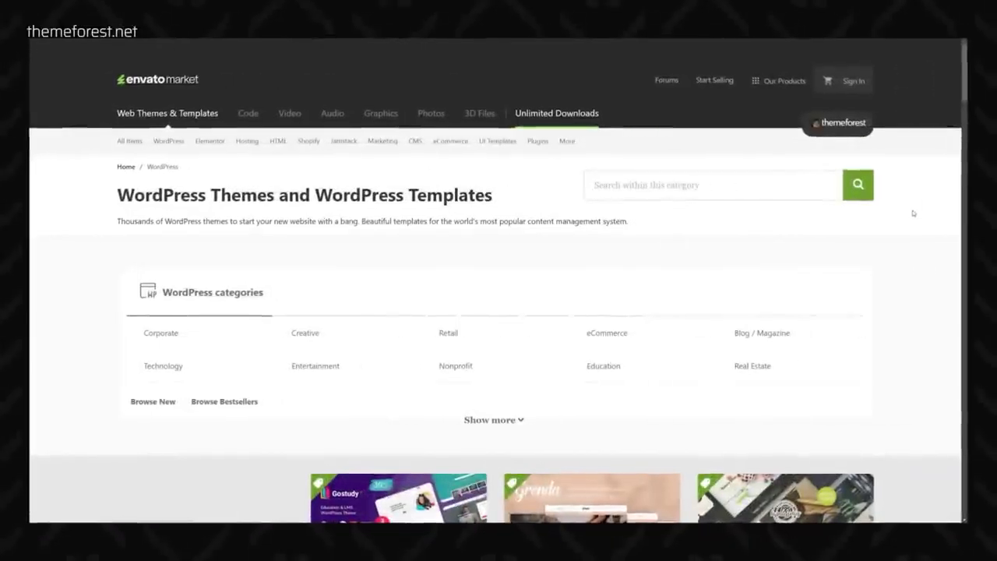
# Browse ThemeForest's WordPress themes and scroll the Orbius theme's live demo preview
pyautogui.scroll(-5, 913, 212)
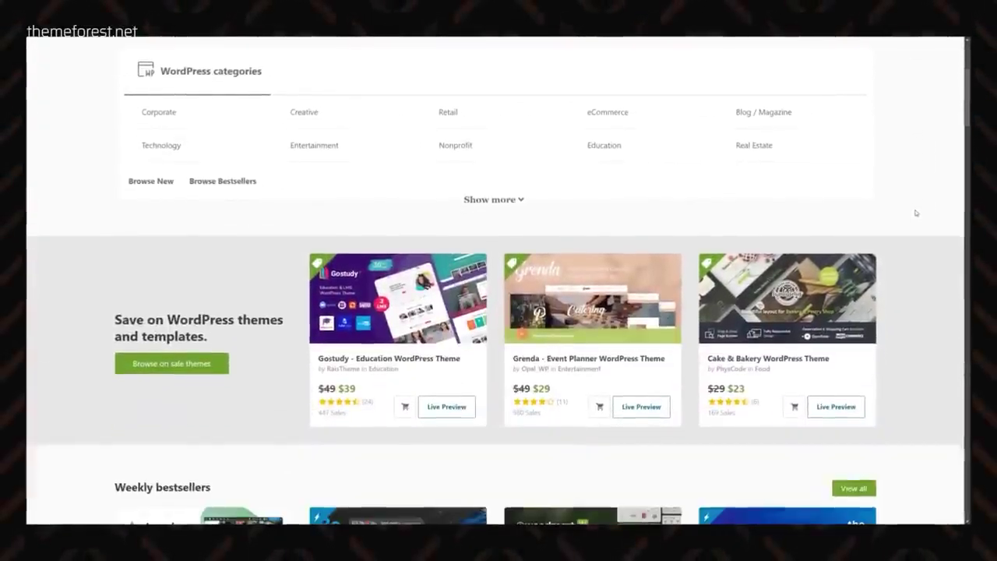
pyautogui.scroll(-3, 917, 213)
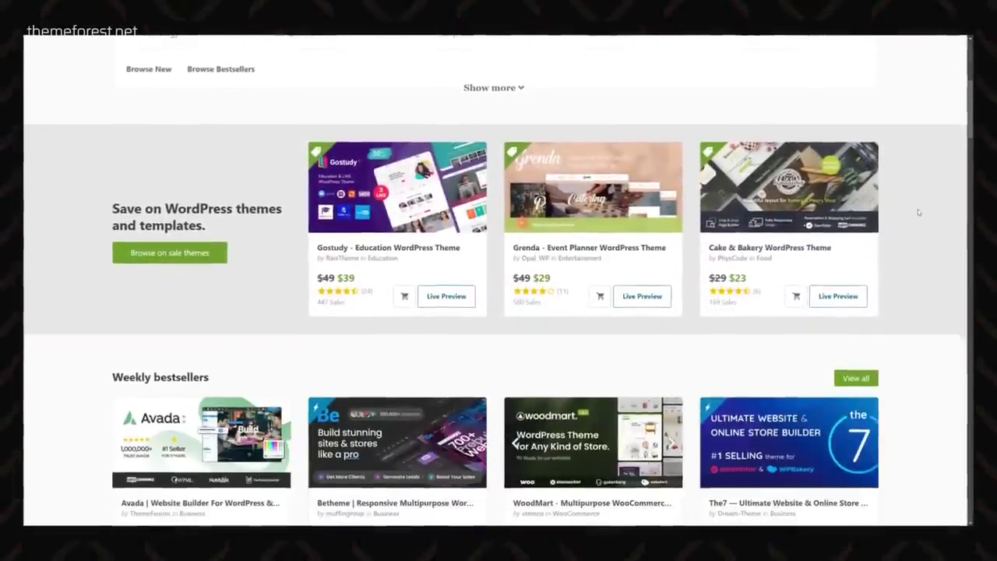
pyautogui.scroll(-3, 918, 212)
pyautogui.scroll(-3, 919, 212)
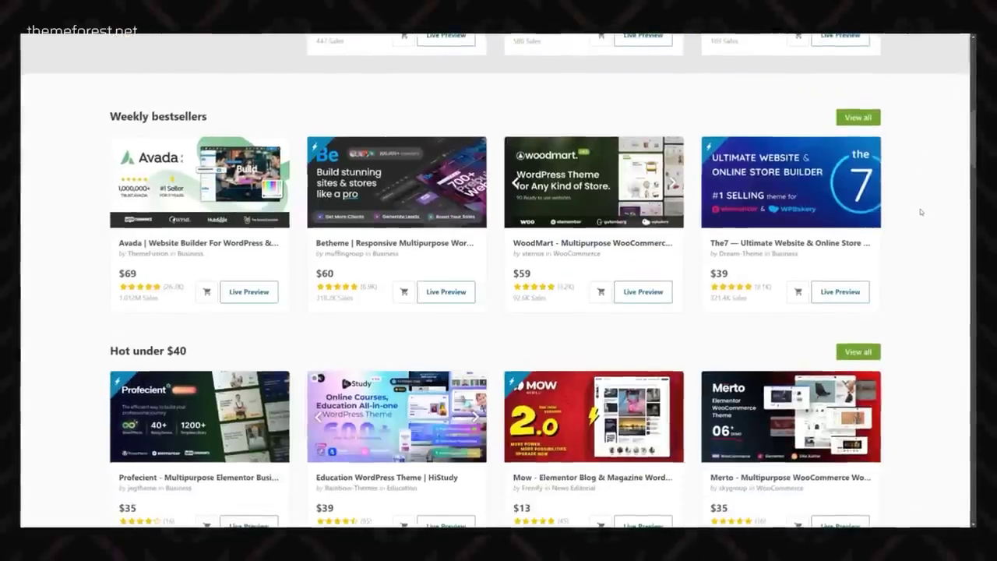
pyautogui.scroll(-2, 922, 212)
pyautogui.scroll(-1, 922, 211)
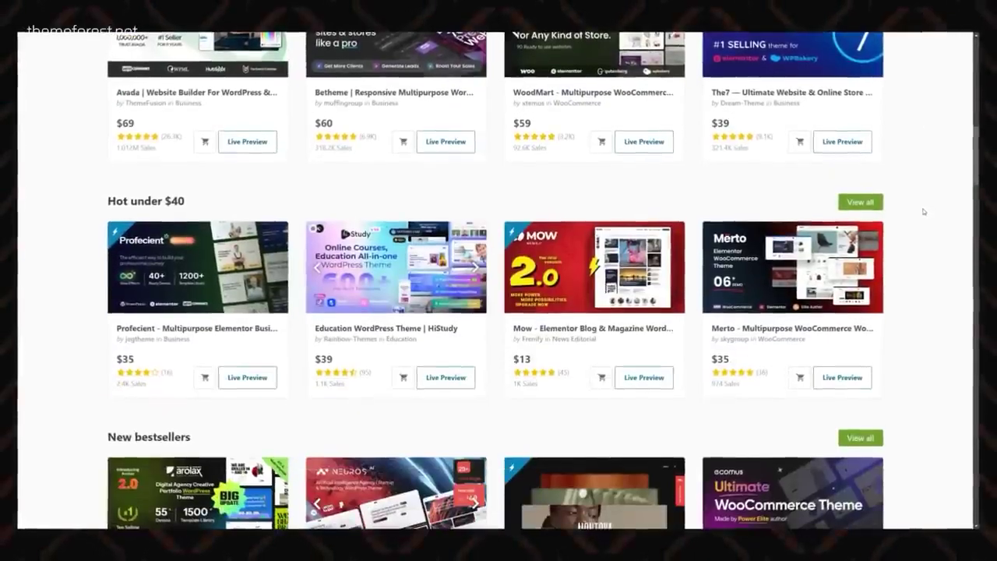
pyautogui.scroll(-2, 923, 211)
pyautogui.scroll(-2, 926, 211)
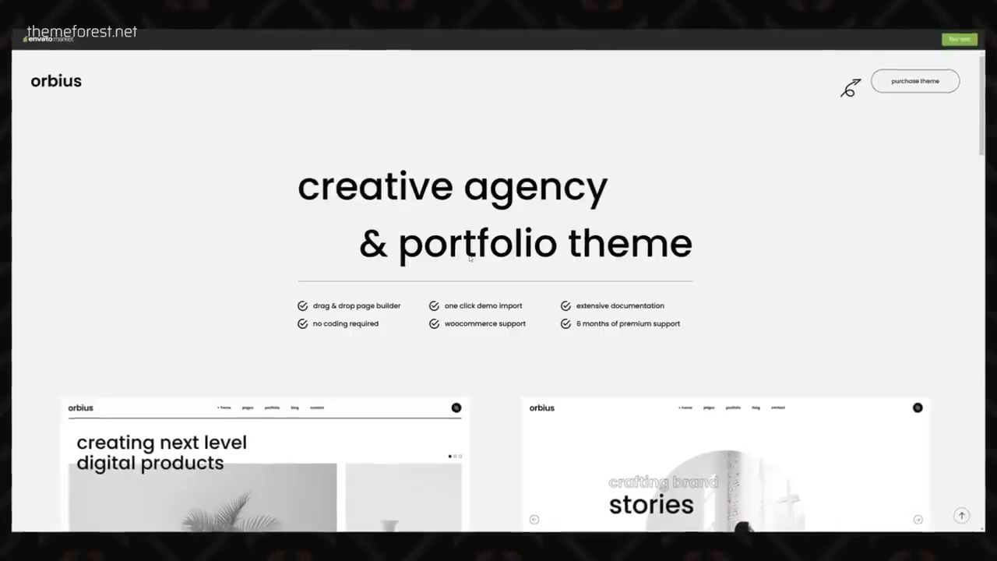
pyautogui.scroll(-2, 470, 258)
pyautogui.scroll(-2, 469, 258)
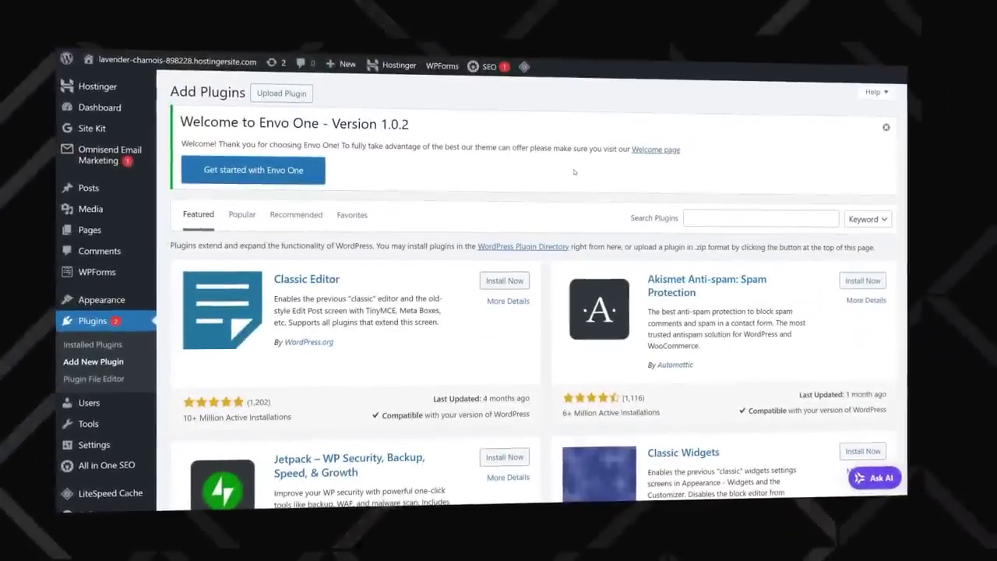
# Scroll through the featured plugins on the Add Plugins page
pyautogui.scroll(-2, 574, 172)
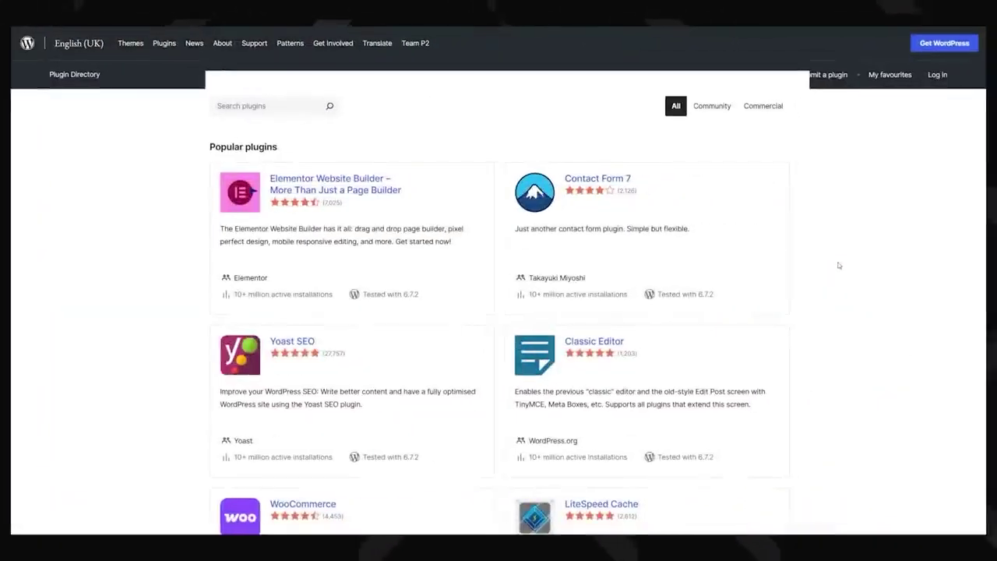
# Scroll down the Popular plugins list past Wordfence, the migration plugins and Site Kit
pyautogui.scroll(-2, 839, 266)
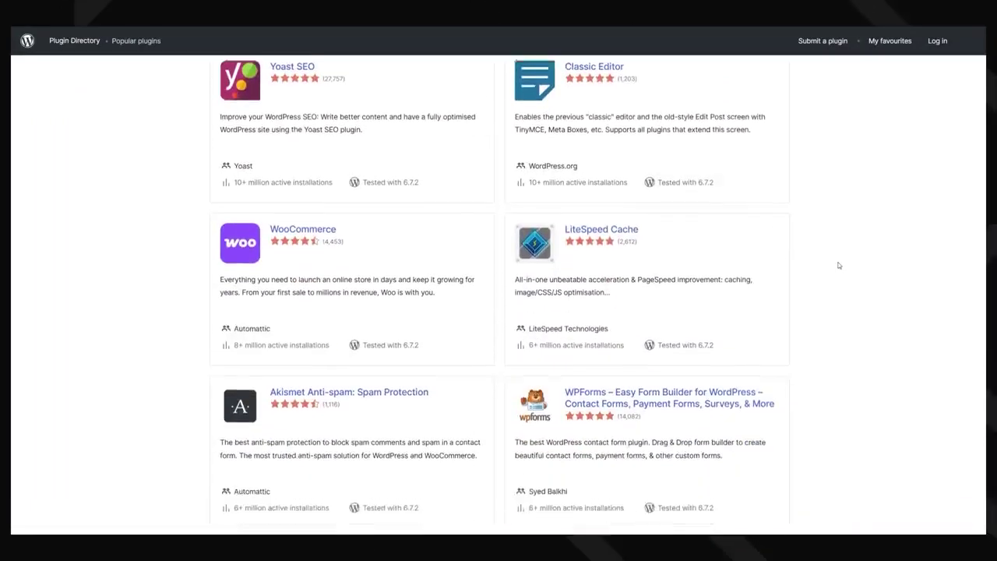
pyautogui.scroll(-5, 839, 265)
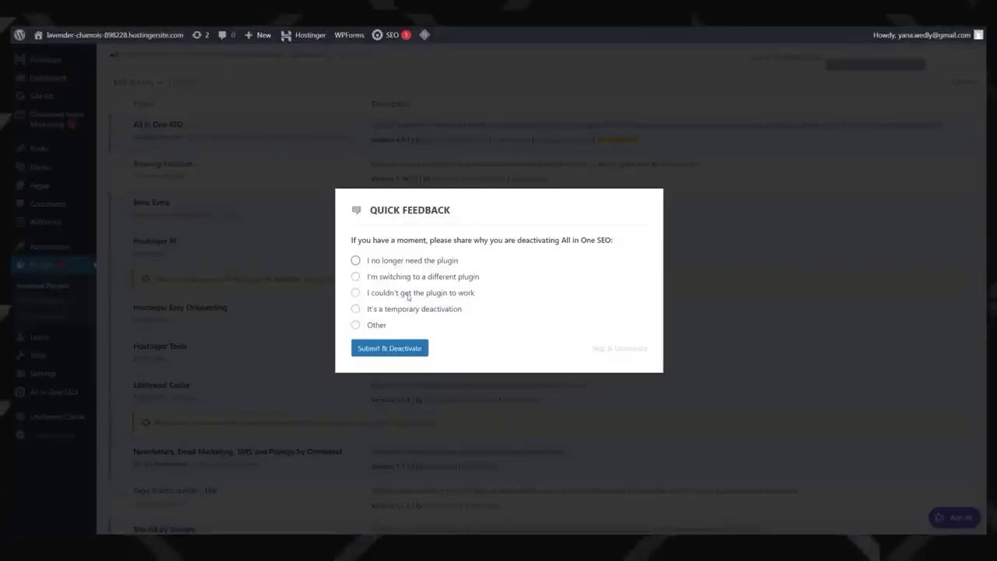
# Deactivate All in One SEO without giving feedback, then scroll down the Installed Plugins list
pyautogui.click(390, 349)
pyautogui.scroll(-3, 223, 187)
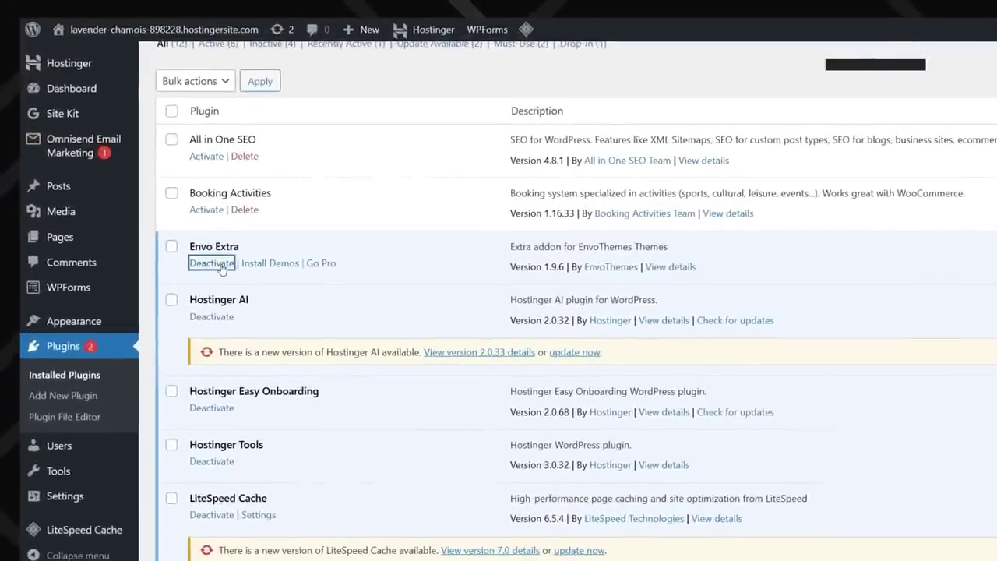
pyautogui.scroll(-4, 216, 328)
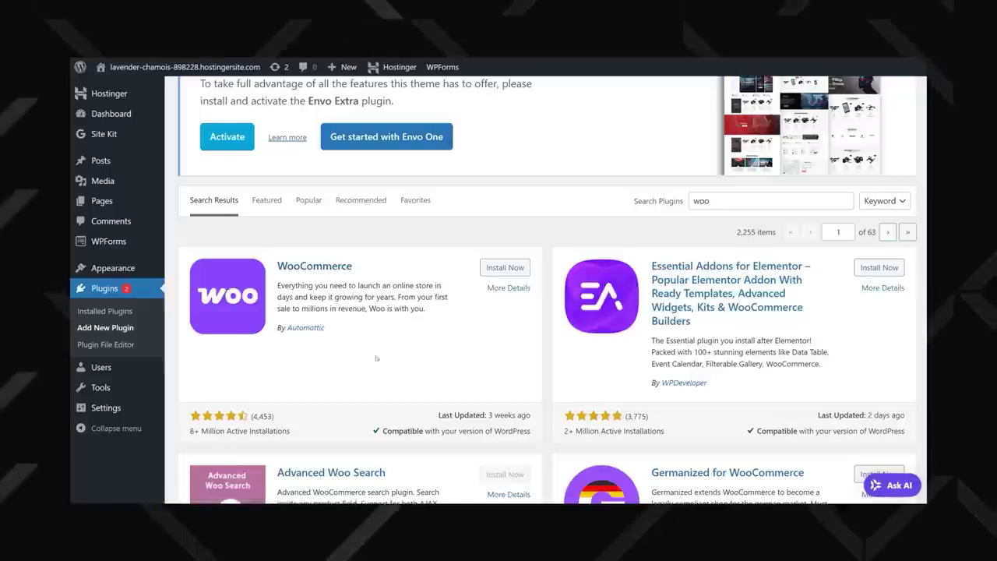
# Install WooCommerce from the 'woo' search results and review its plugin details
pyautogui.click(505, 267)
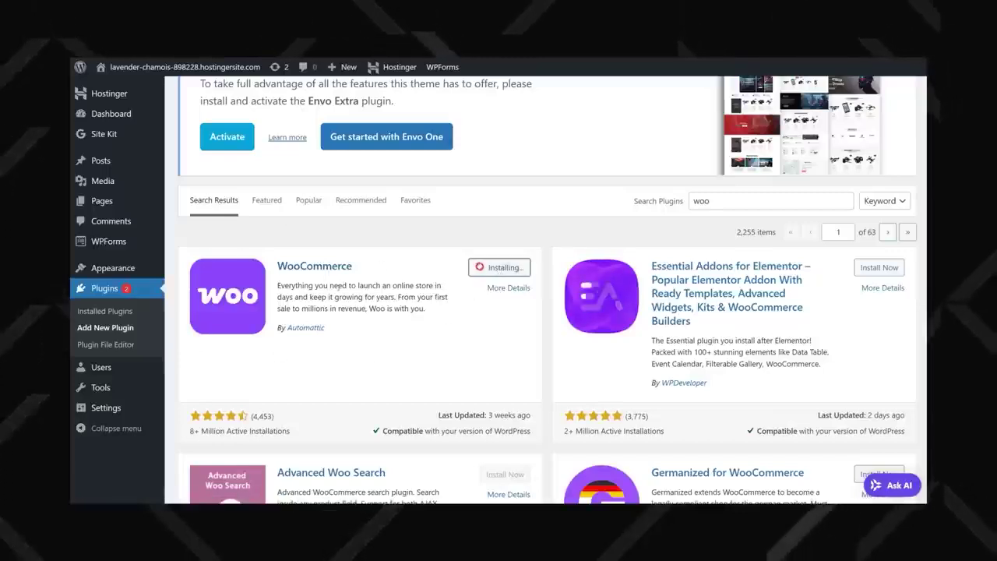
pyautogui.click(507, 287)
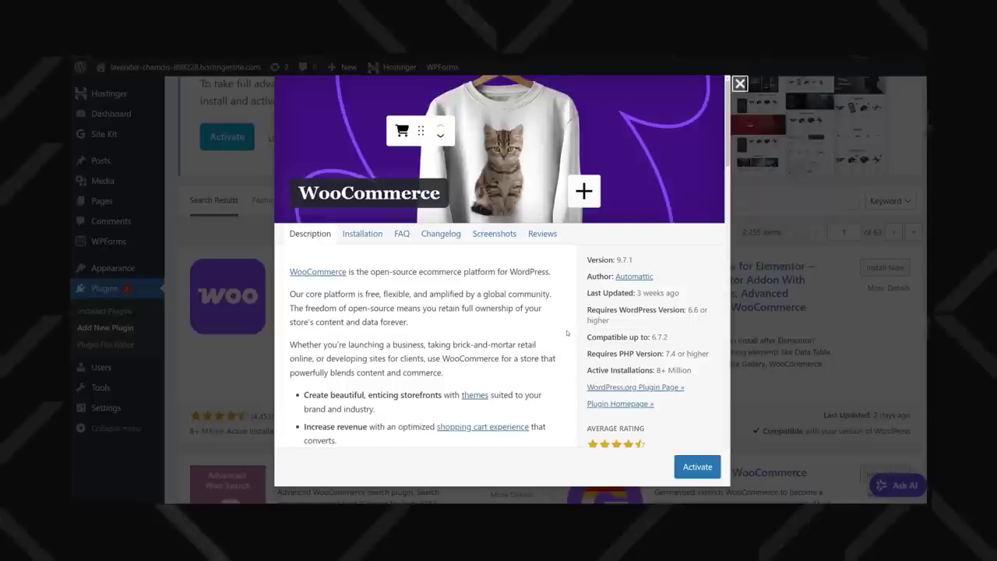
pyautogui.scroll(-2, 567, 334)
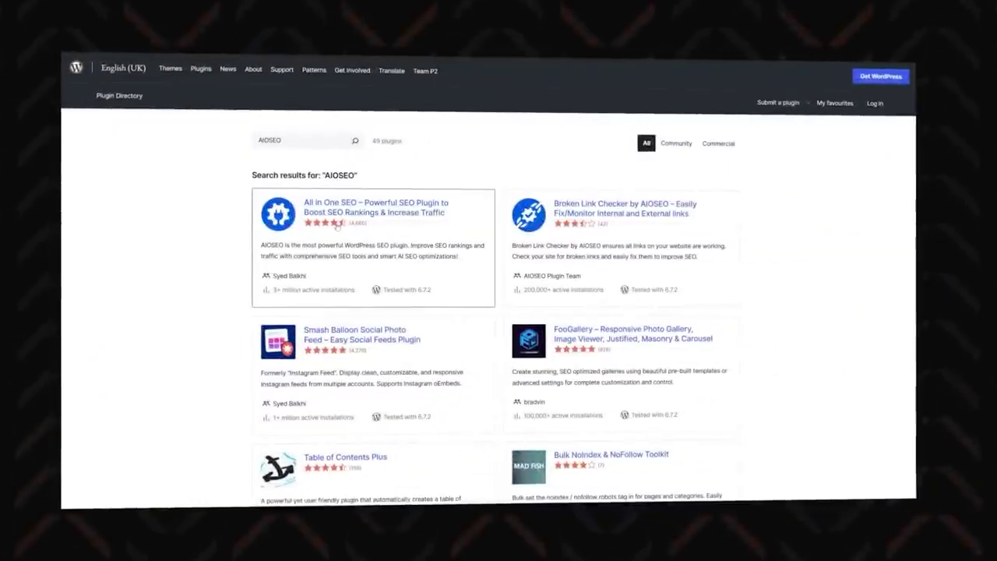
# Open All in One SEO's directory page and scroll through its description and details
pyautogui.click(359, 216)
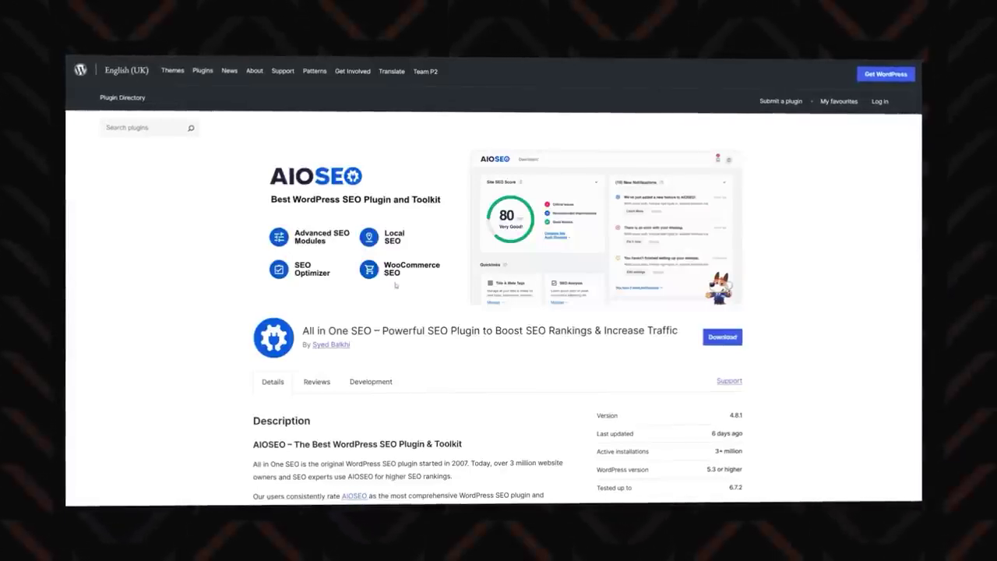
pyautogui.scroll(-5, 395, 285)
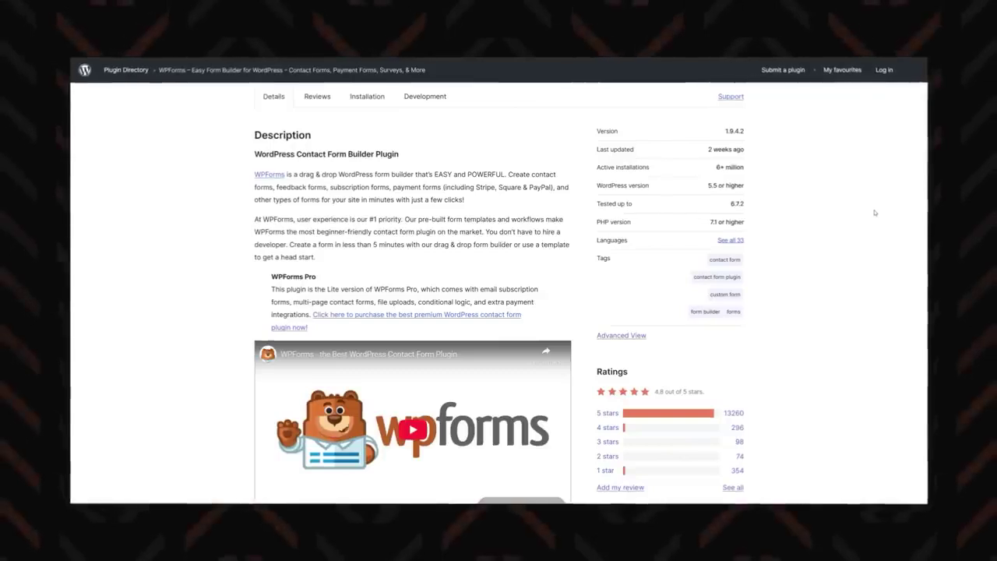
pyautogui.scroll(-1, 876, 212)
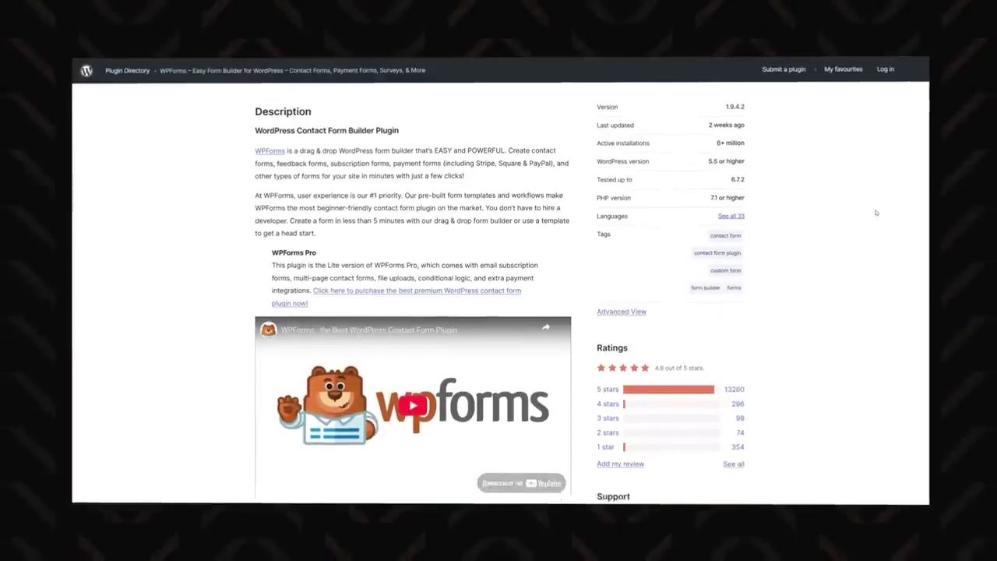
pyautogui.scroll(-2, 876, 212)
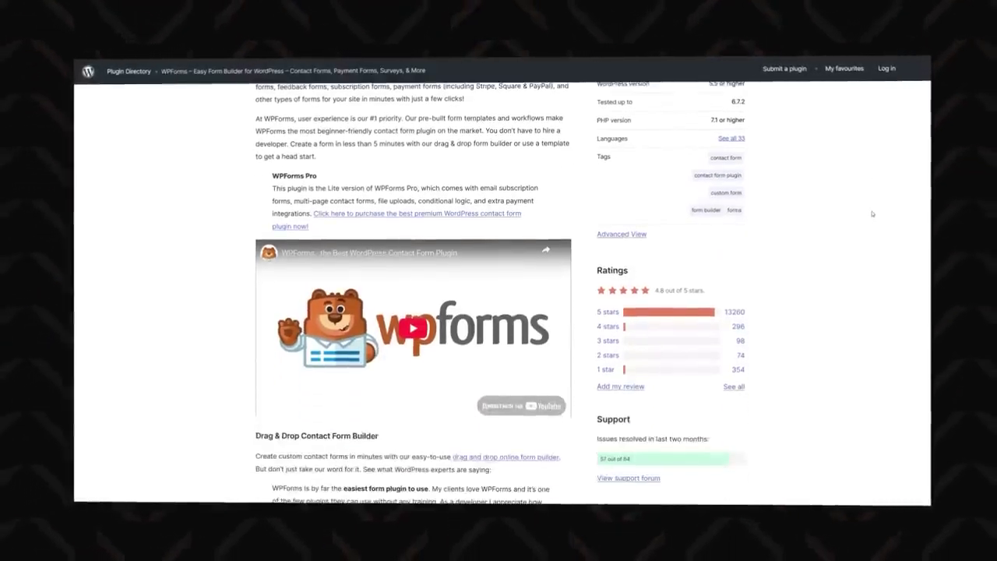
pyautogui.scroll(-3, 872, 214)
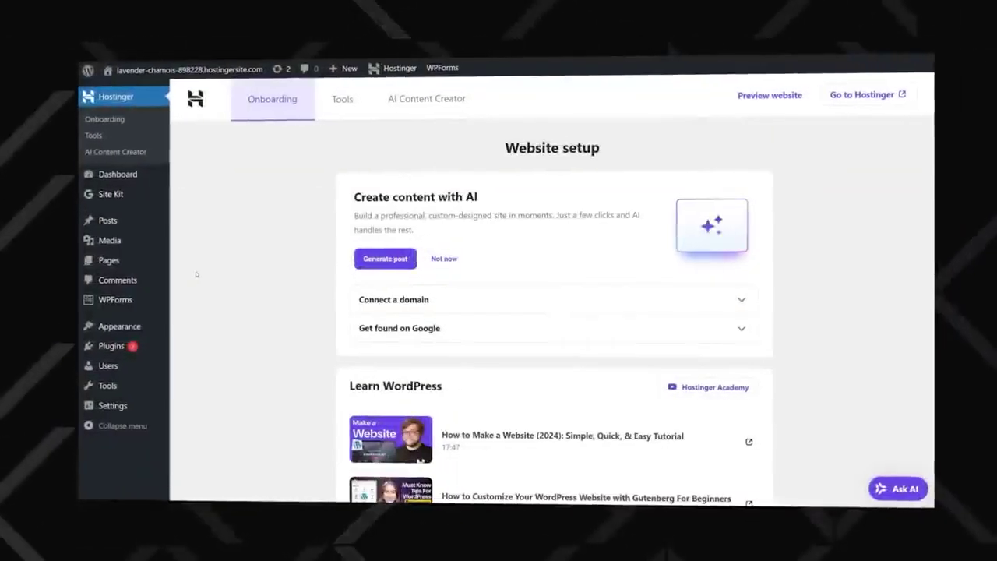
# Give the Hello world paragraph an orange background and text colour, then publish Privacy Policy
pyautogui.moveTo(122, 222)
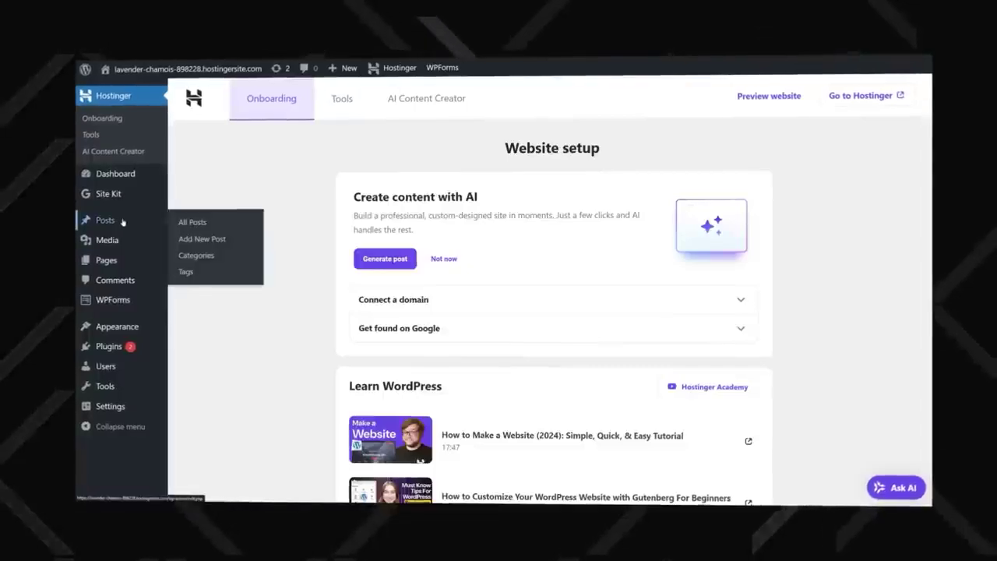
pyautogui.click(191, 222)
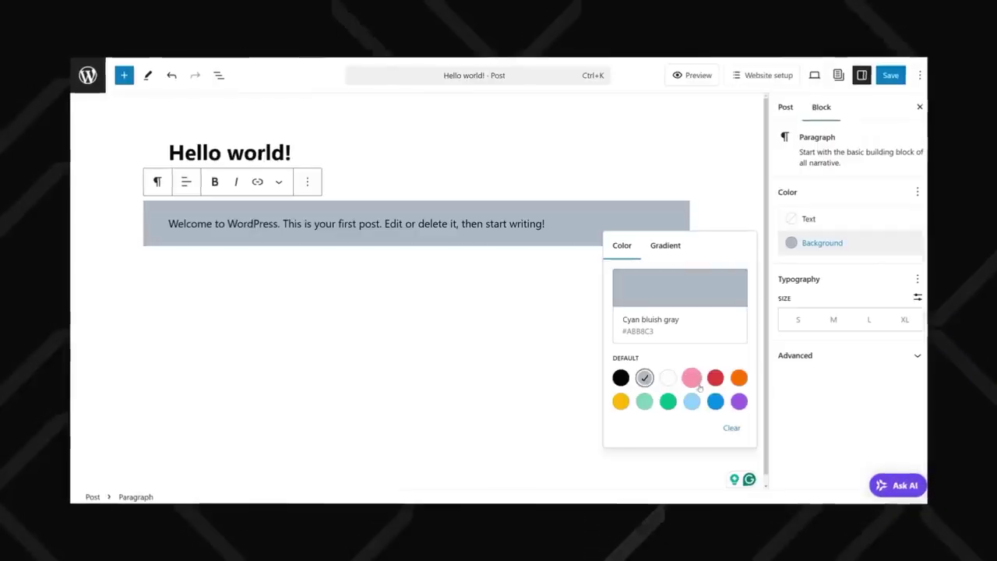
pyautogui.click(738, 378)
pyautogui.click(811, 220)
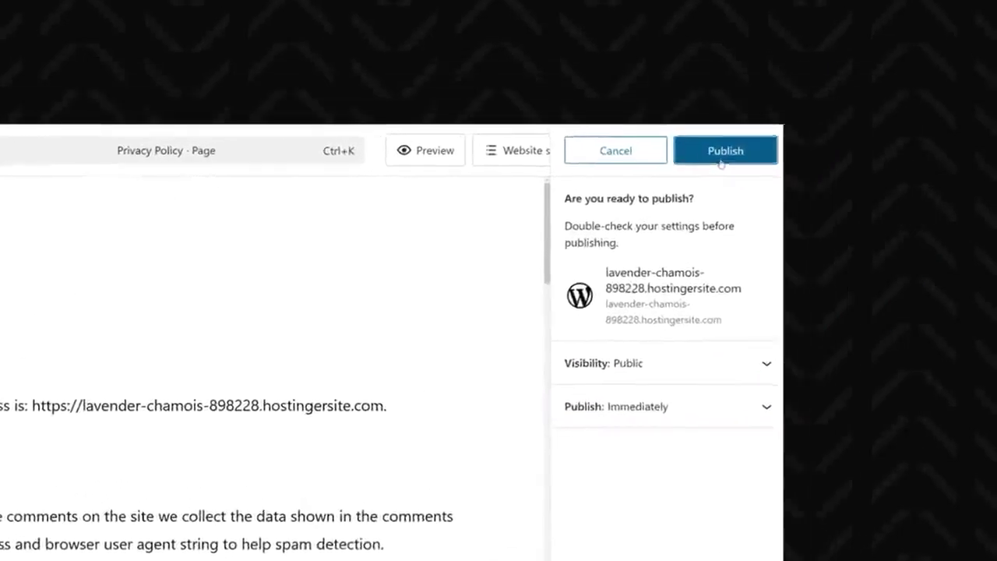
pyautogui.click(829, 103)
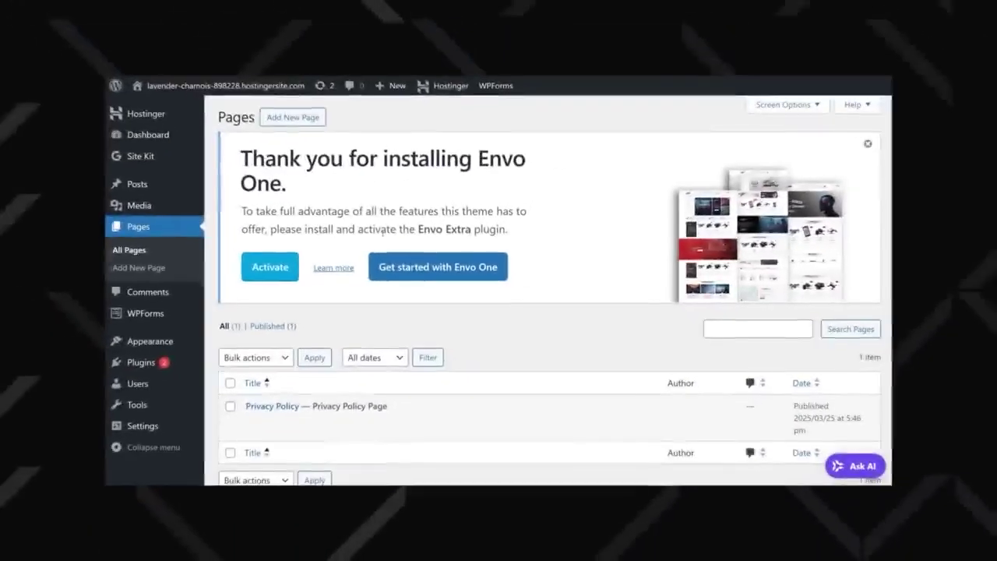
# Create a new page titled 'Contacts' with 'Adress:' and 'Email:' lines in the body
pyautogui.click(136, 267)
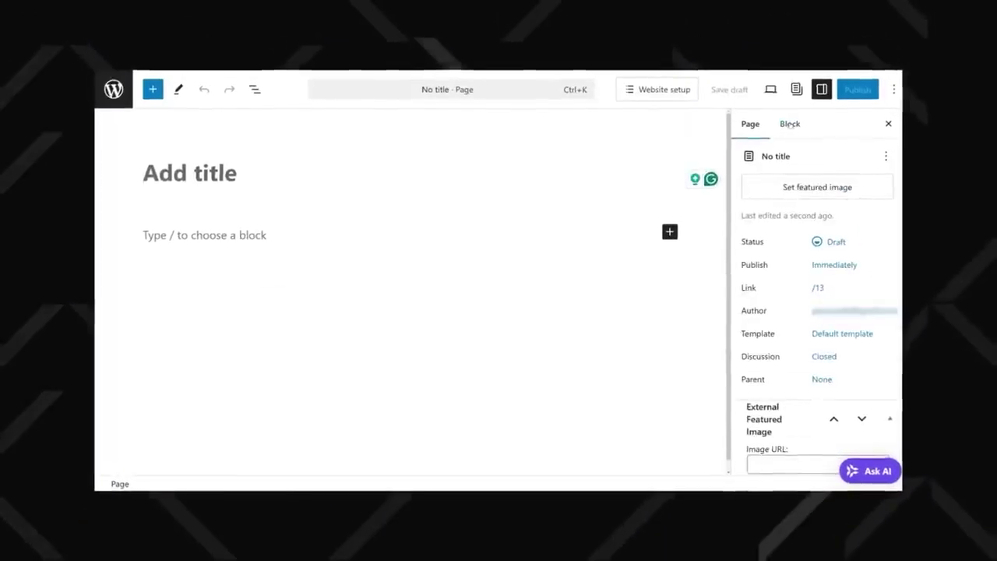
pyautogui.write('Contacts')
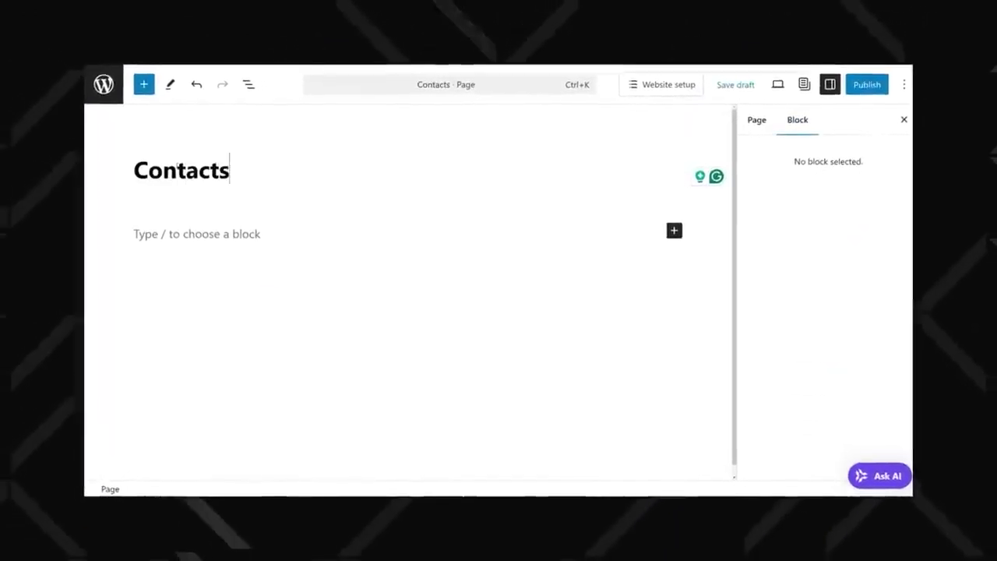
pyautogui.click(164, 235)
pyautogui.write('Adress:')
pyautogui.press('Return')
pyautogui.write('Email:')
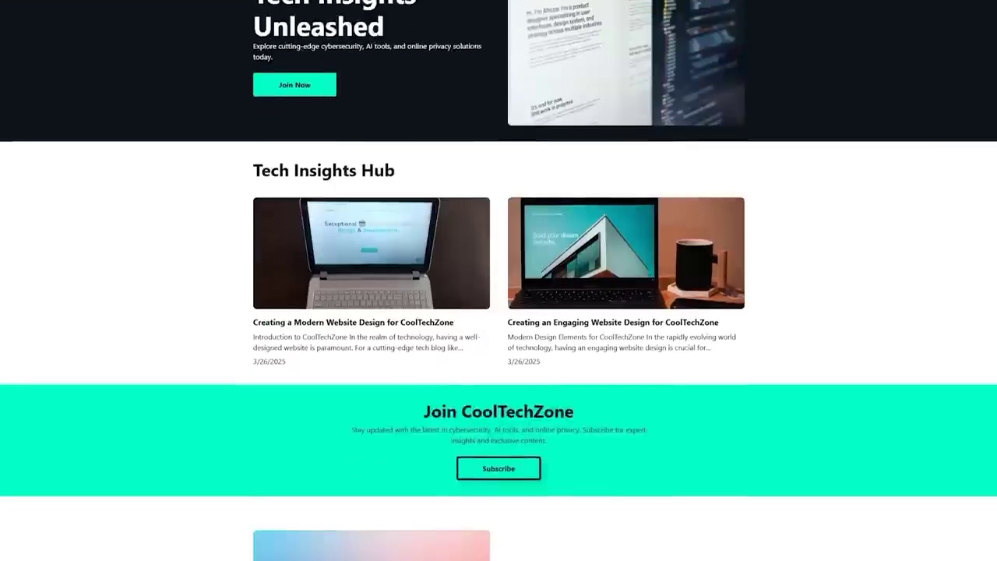
# Scroll through the live CoolTechZone site, then start a new page titled 'Contact'
pyautogui.scroll(-2, 499, 311)
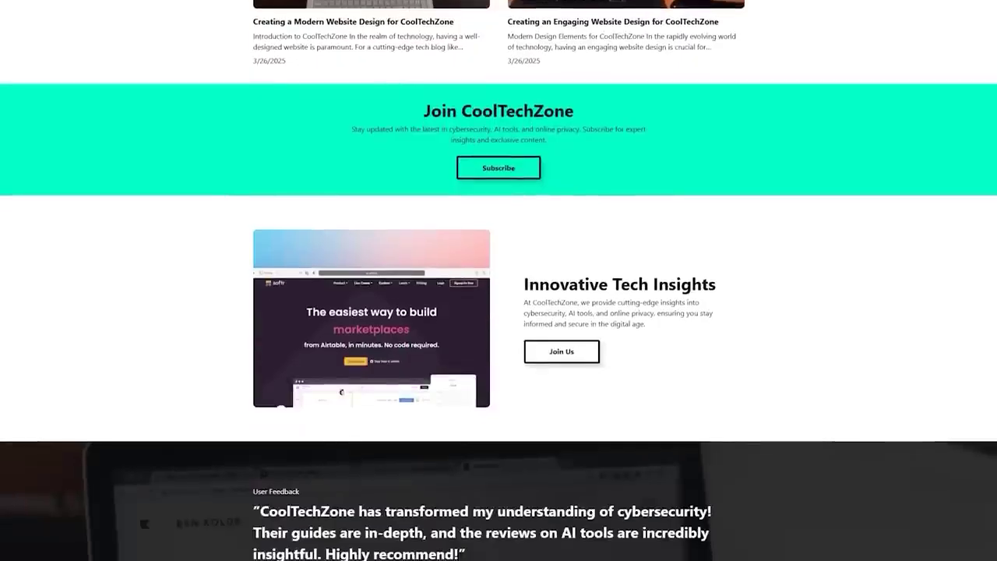
pyautogui.scroll(-2, 498, 312)
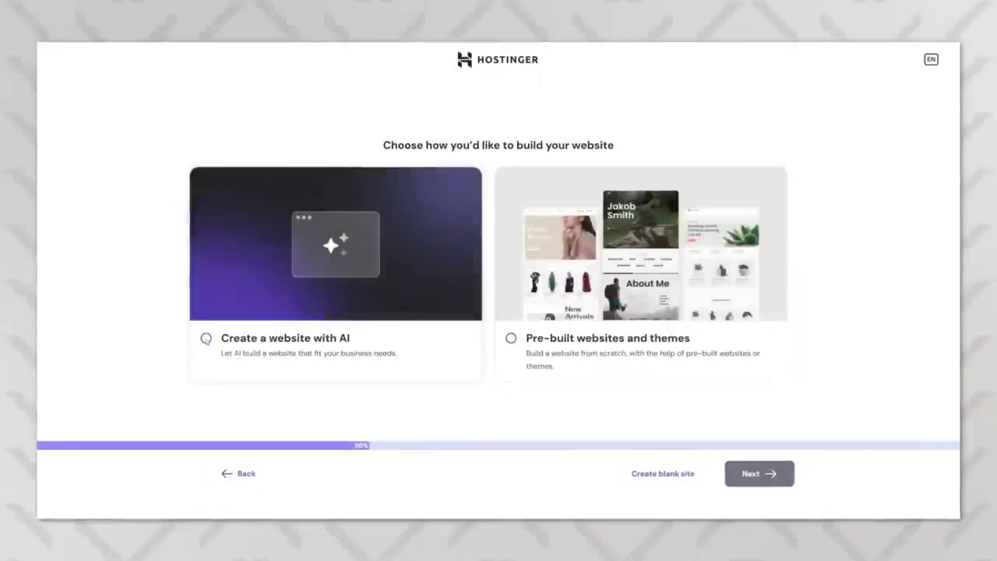
pyautogui.click(250, 359)
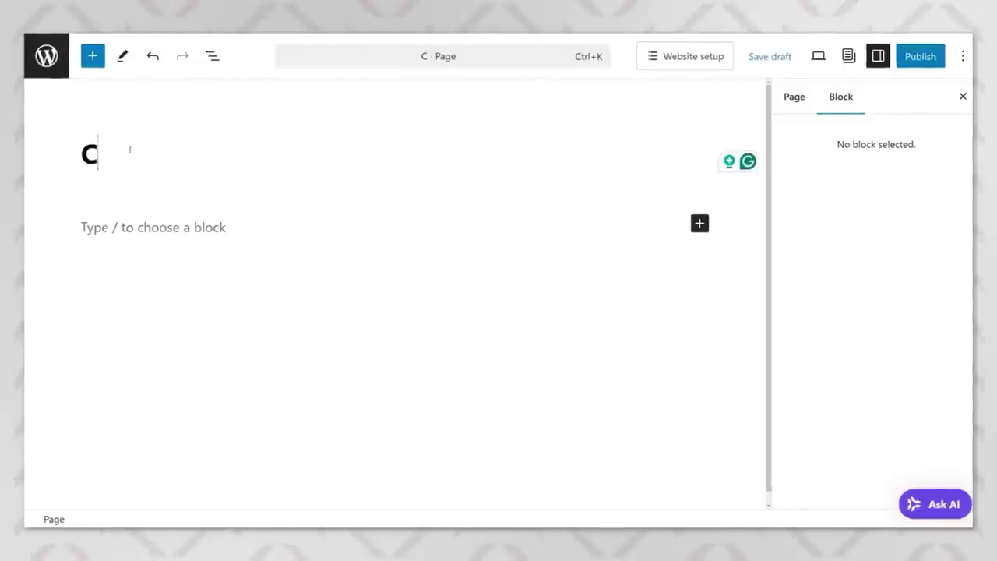
pyautogui.write('ontact')
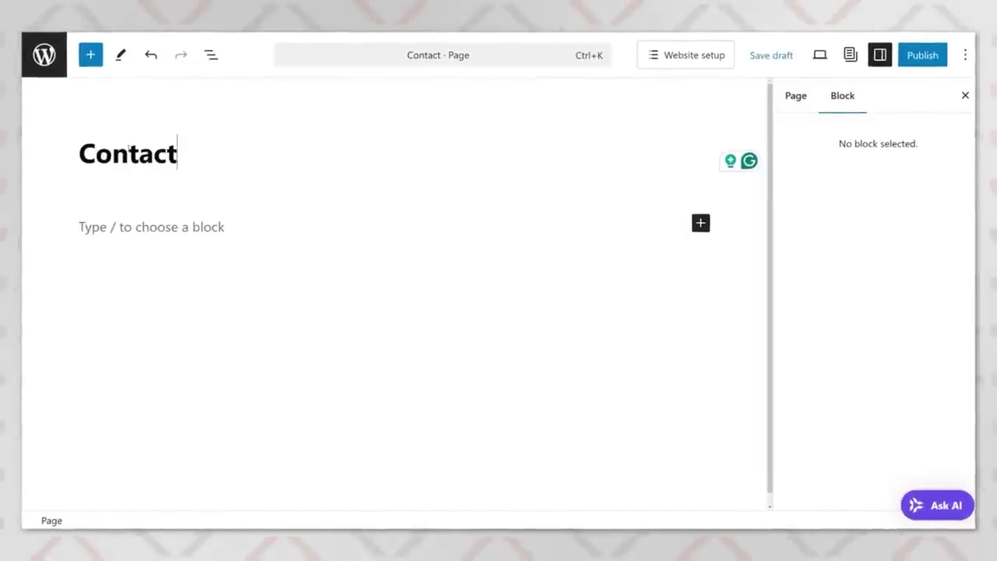
pyautogui.write('s')
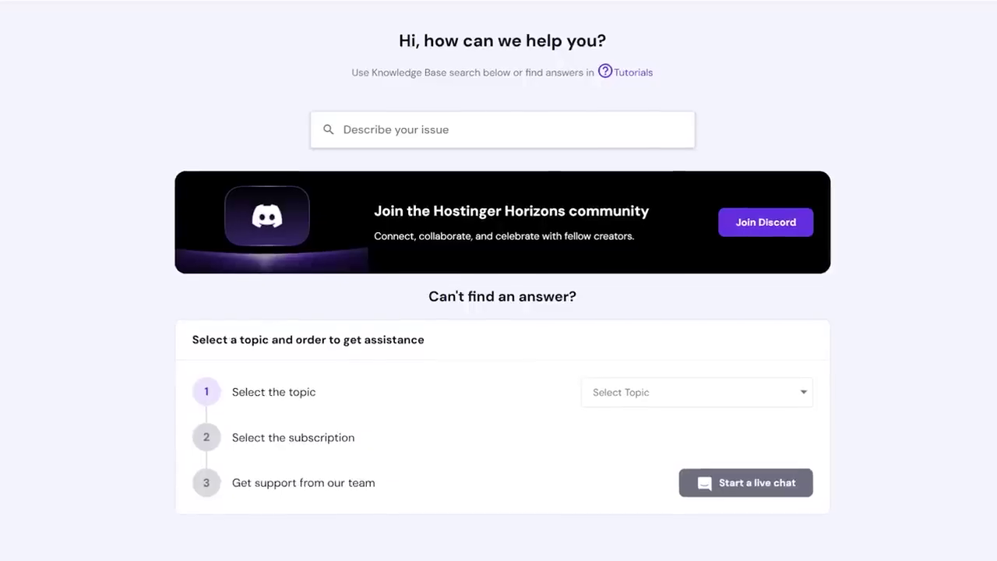